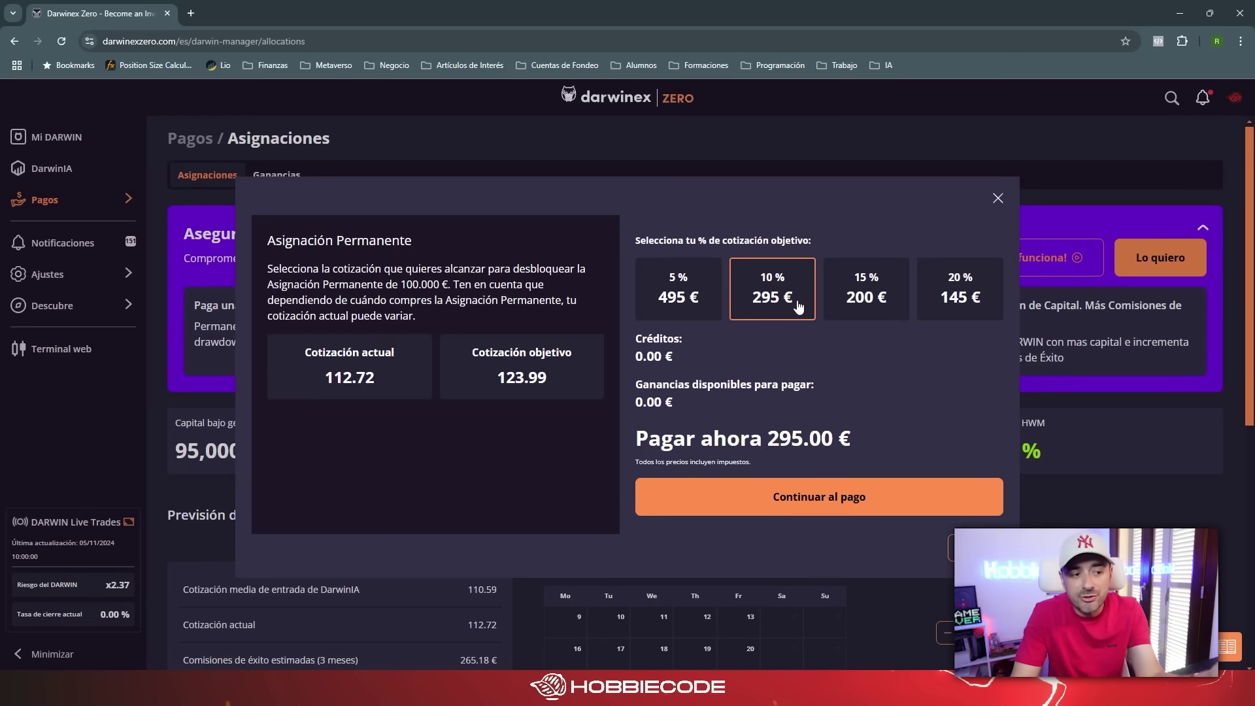
Compare the 15 % and 20 % target options for the permanent 100.000 € allocation
left_click(864, 297)
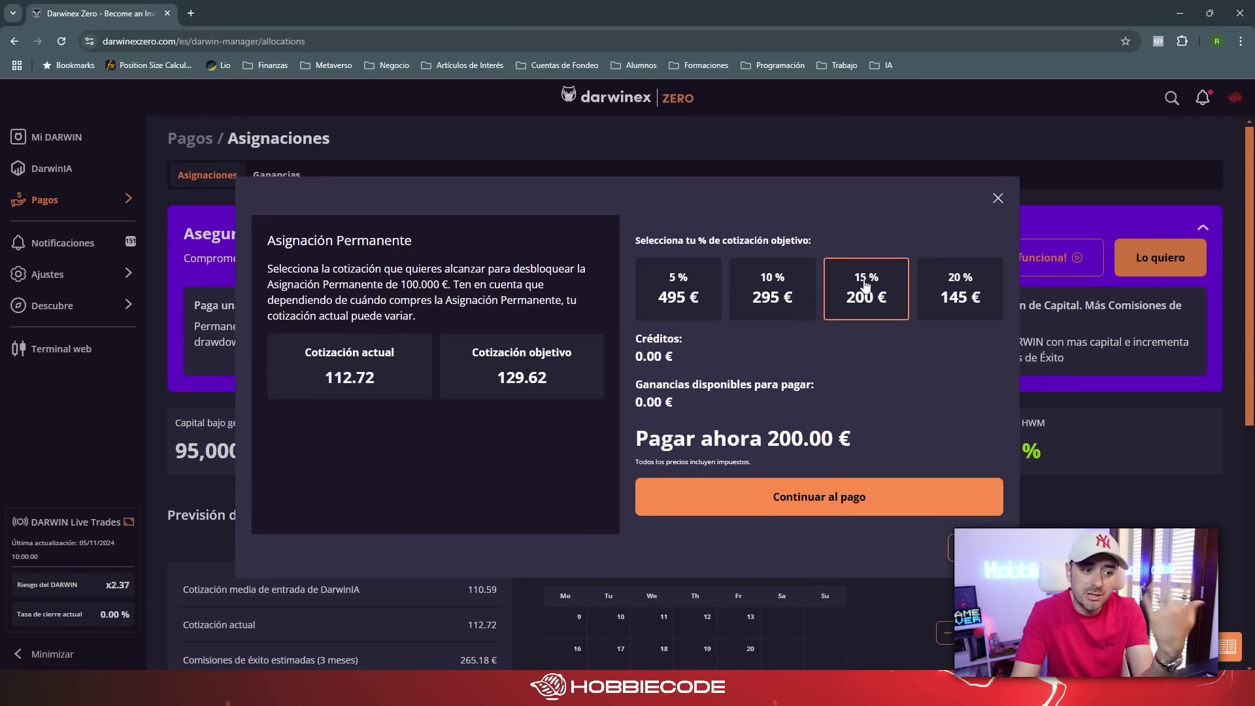
left_click(941, 309)
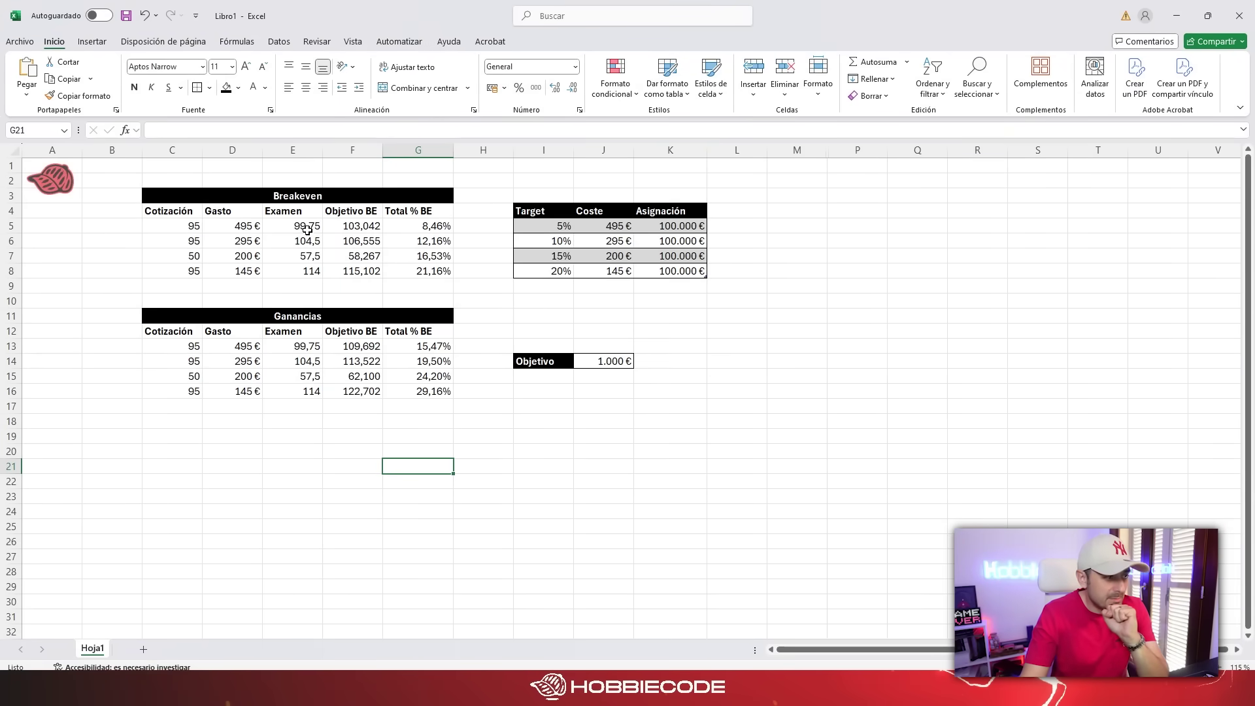
Switch to the Excel workbook and examine the Target, Coste and Asignación table alongside the Breakeven table's Cotización column
left_click(320, 200)
left_click_drag(571, 212, 685, 282)
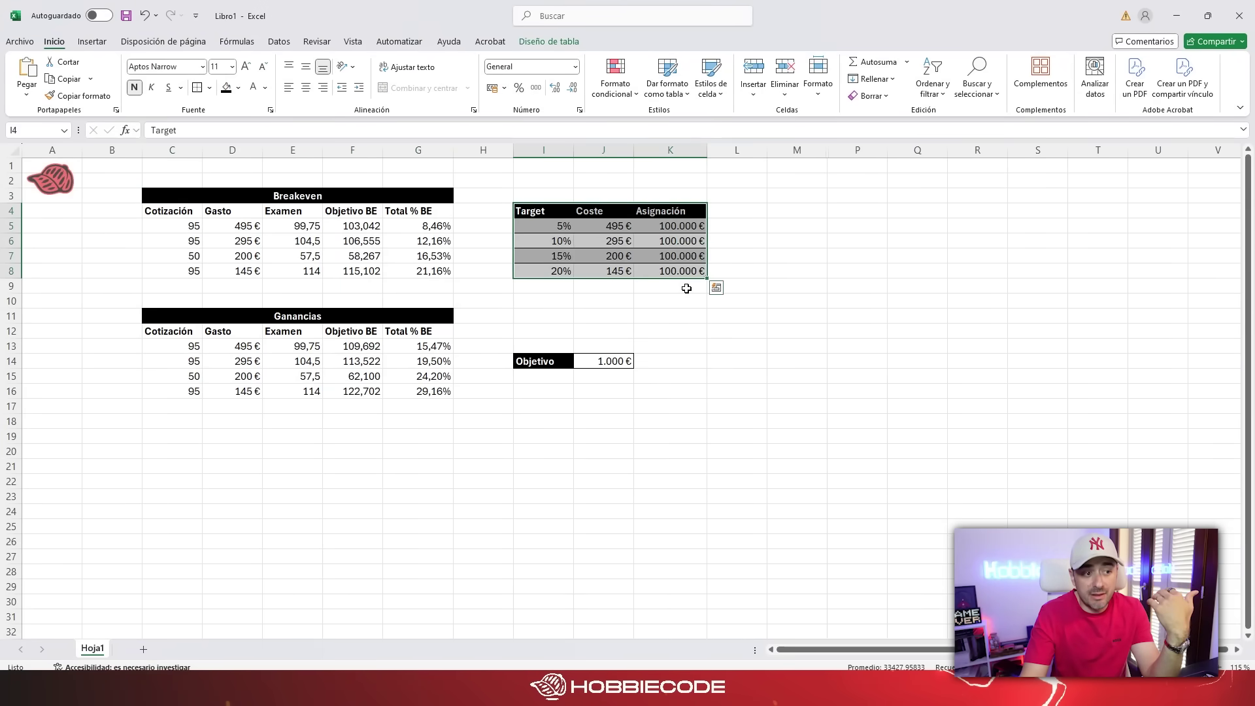
left_click(561, 227)
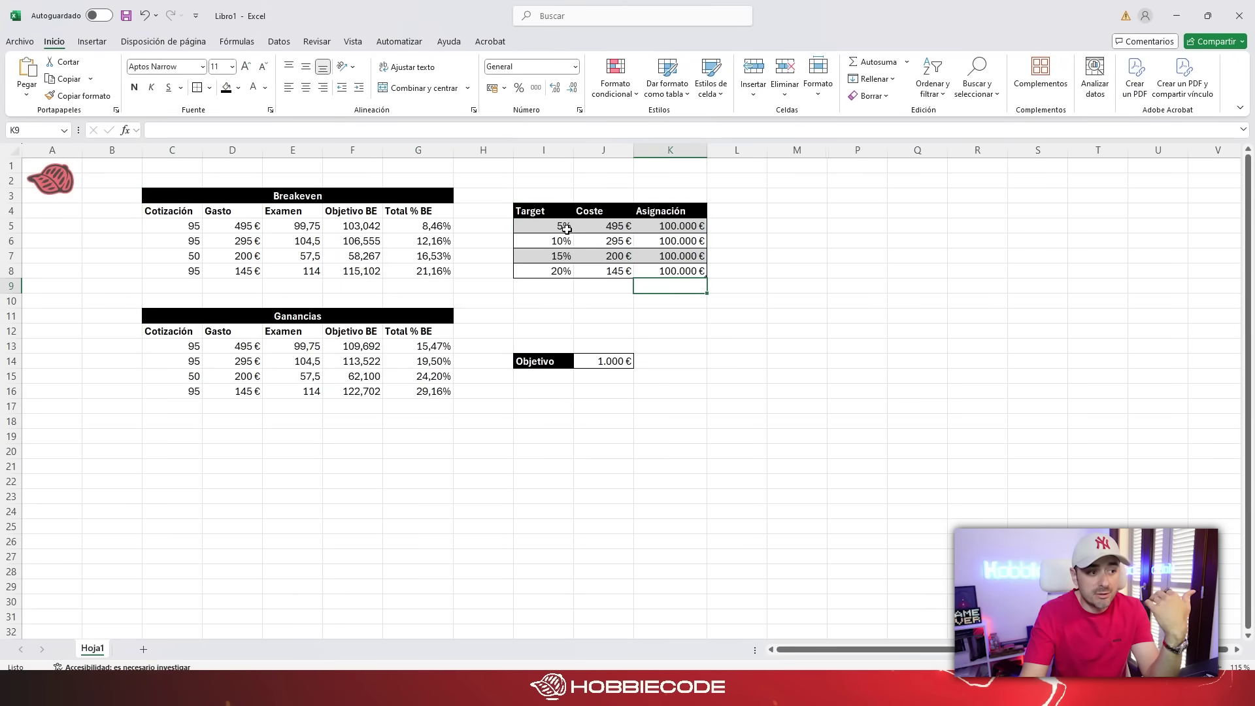
left_click(620, 231)
left_click(670, 223)
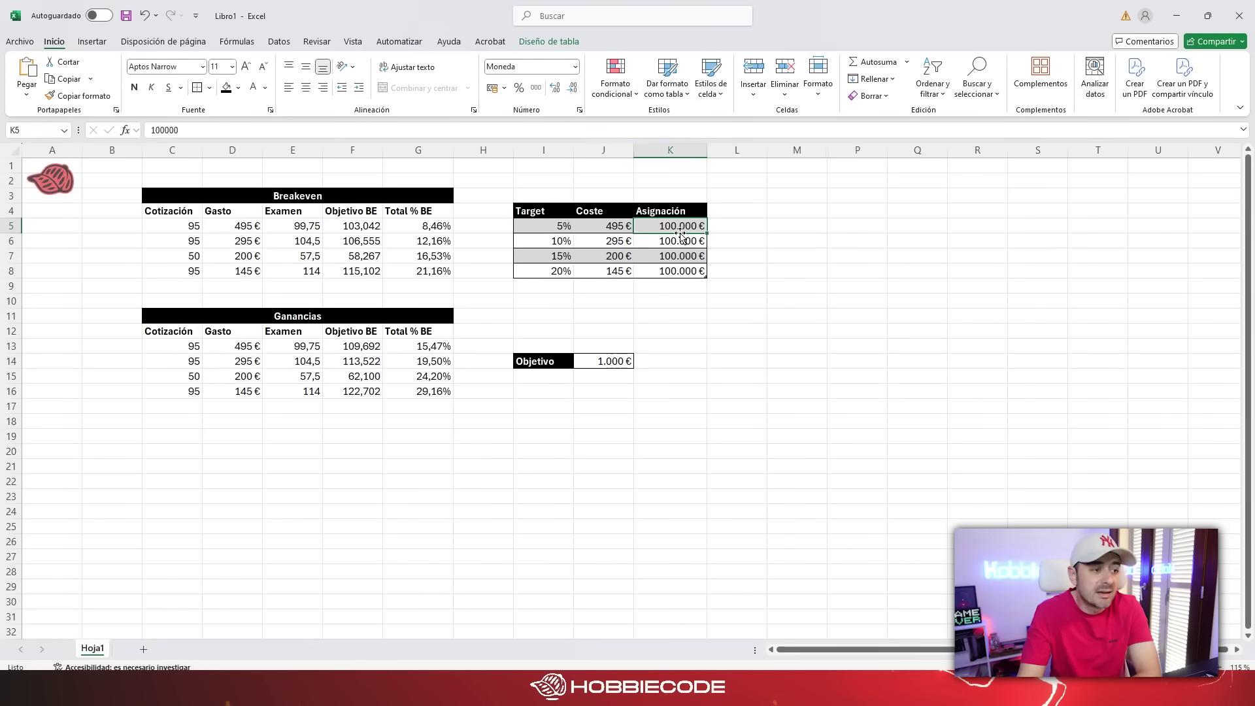
left_click_drag(527, 227, 680, 271)
left_click(628, 291)
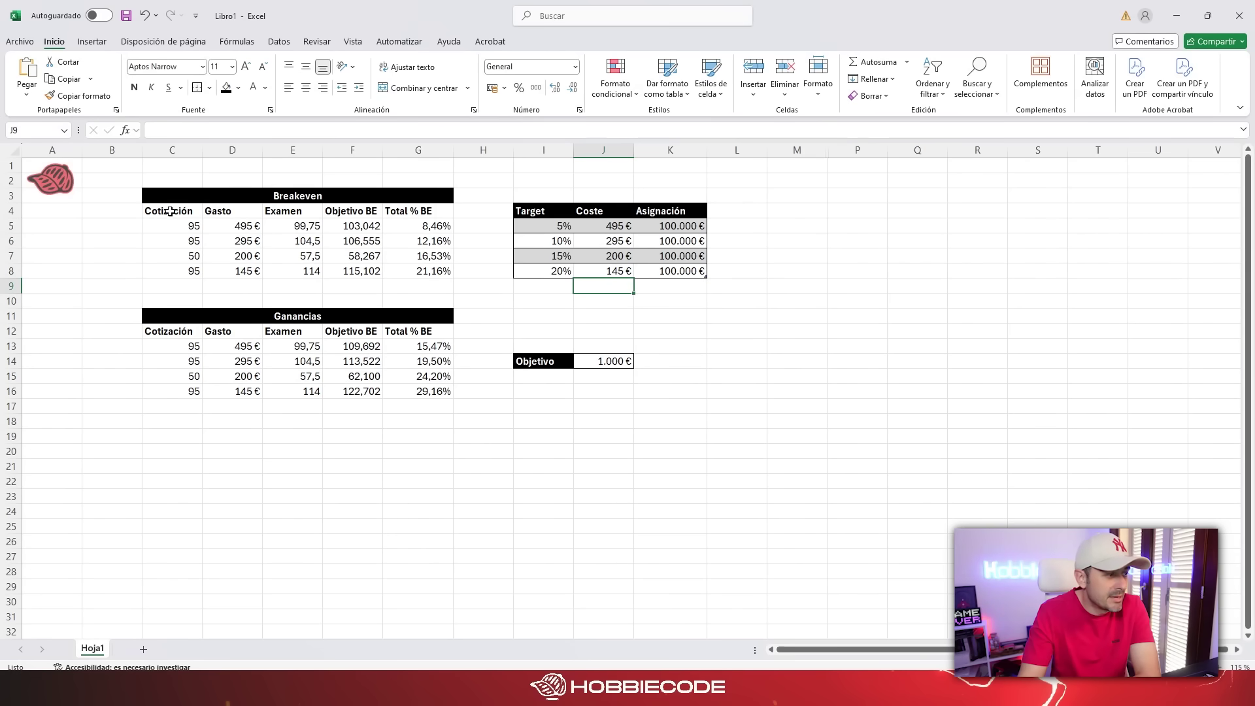
left_click_drag(174, 200, 178, 274)
left_click(182, 284)
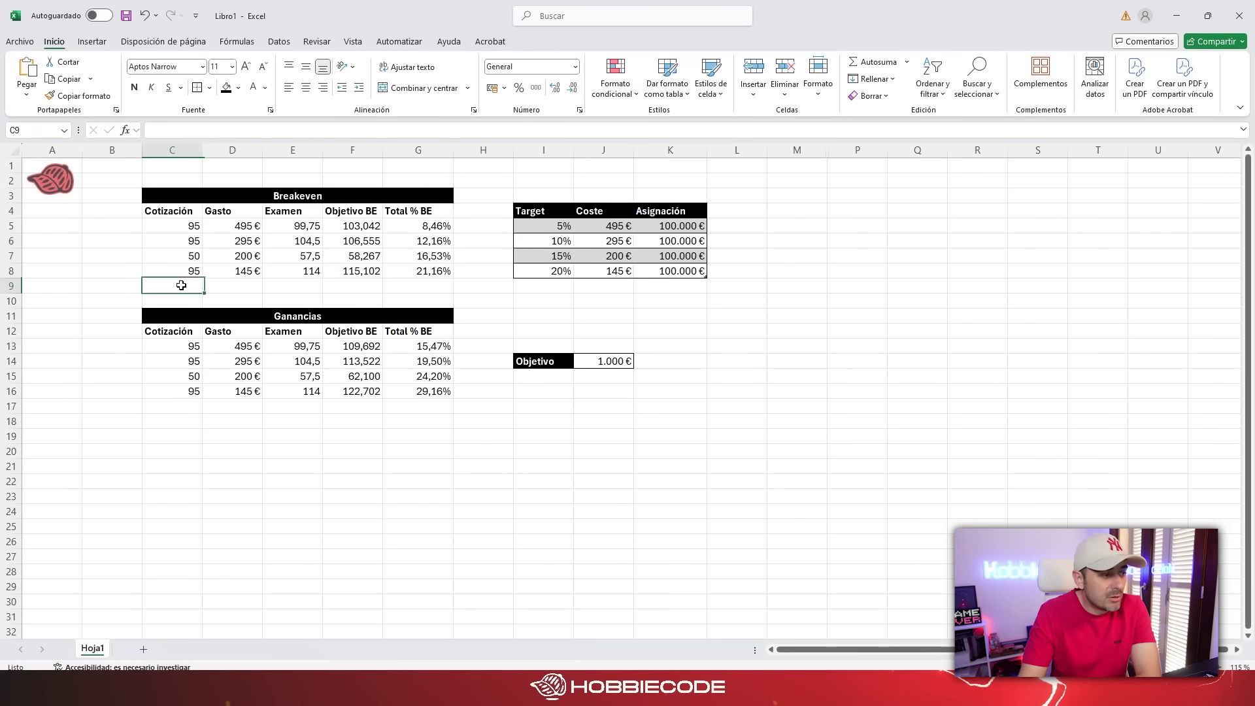
left_click(593, 229)
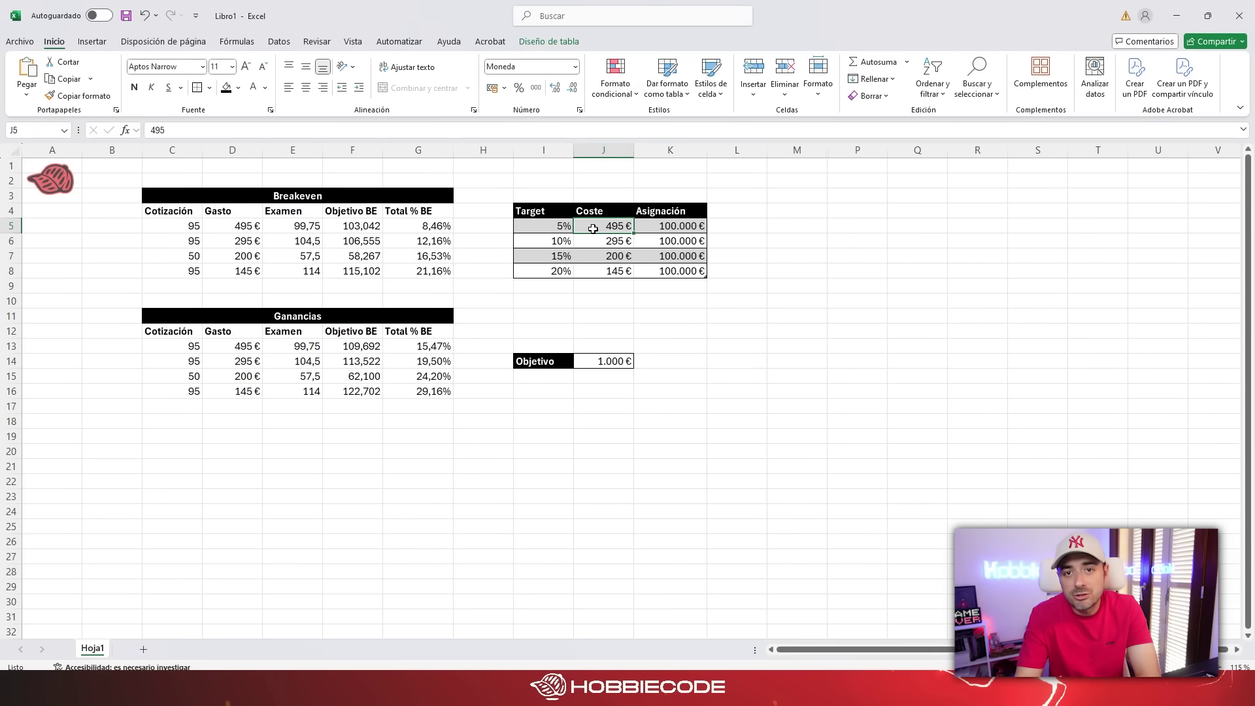
left_click(659, 227)
left_click(560, 232)
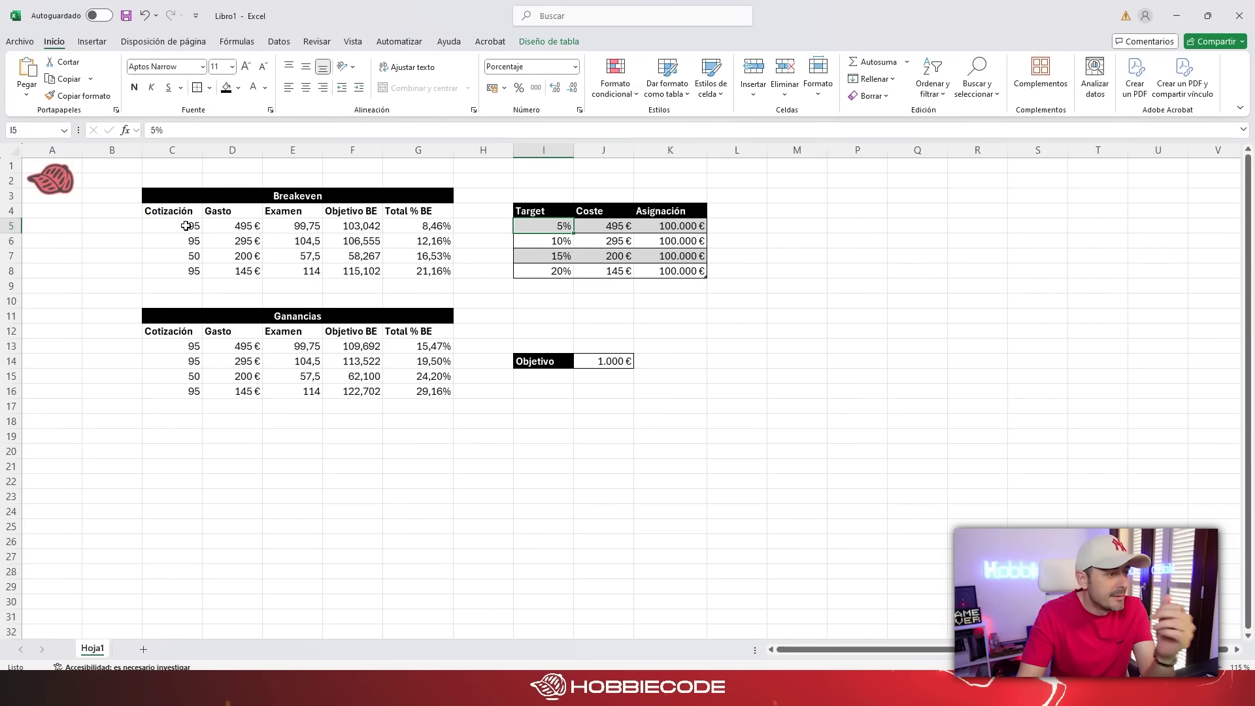
Set the Cotización to 95 in the 200 € rows of both the Breakeven and Ganancias tables
left_click_drag(186, 227, 183, 274)
left_click(186, 255)
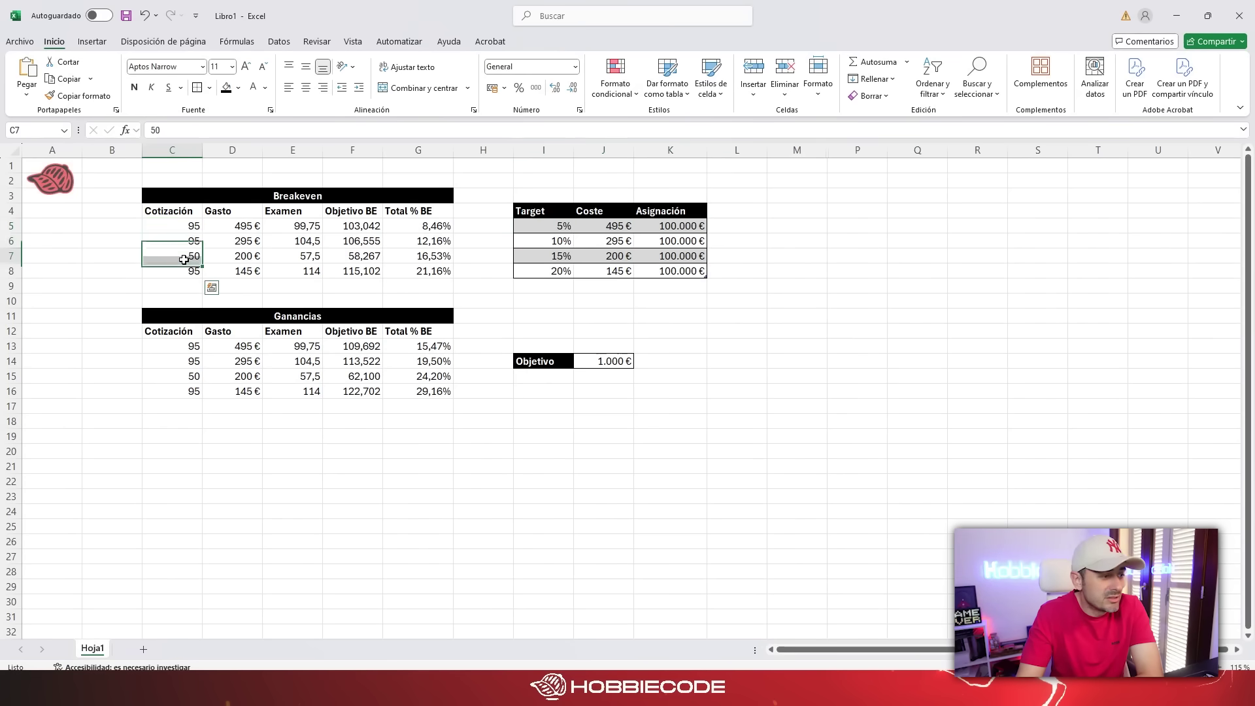
type("95")
key("Return")
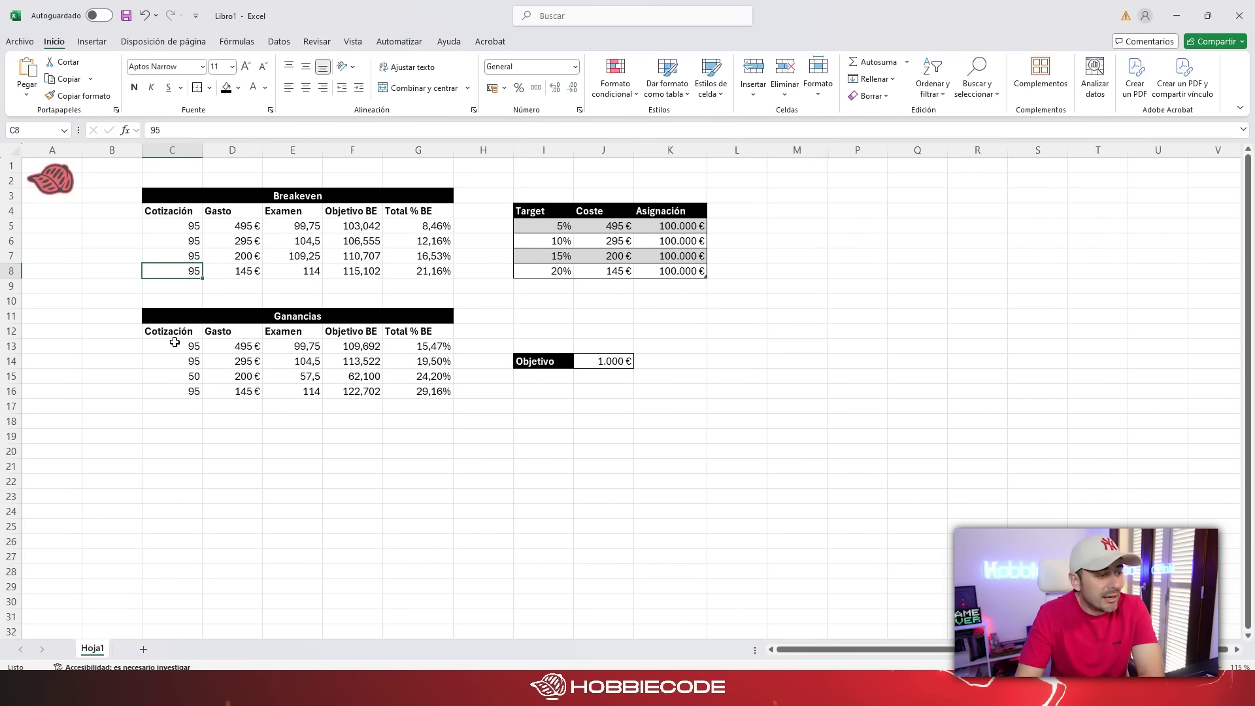
left_click(174, 378)
type("95")
key("Return")
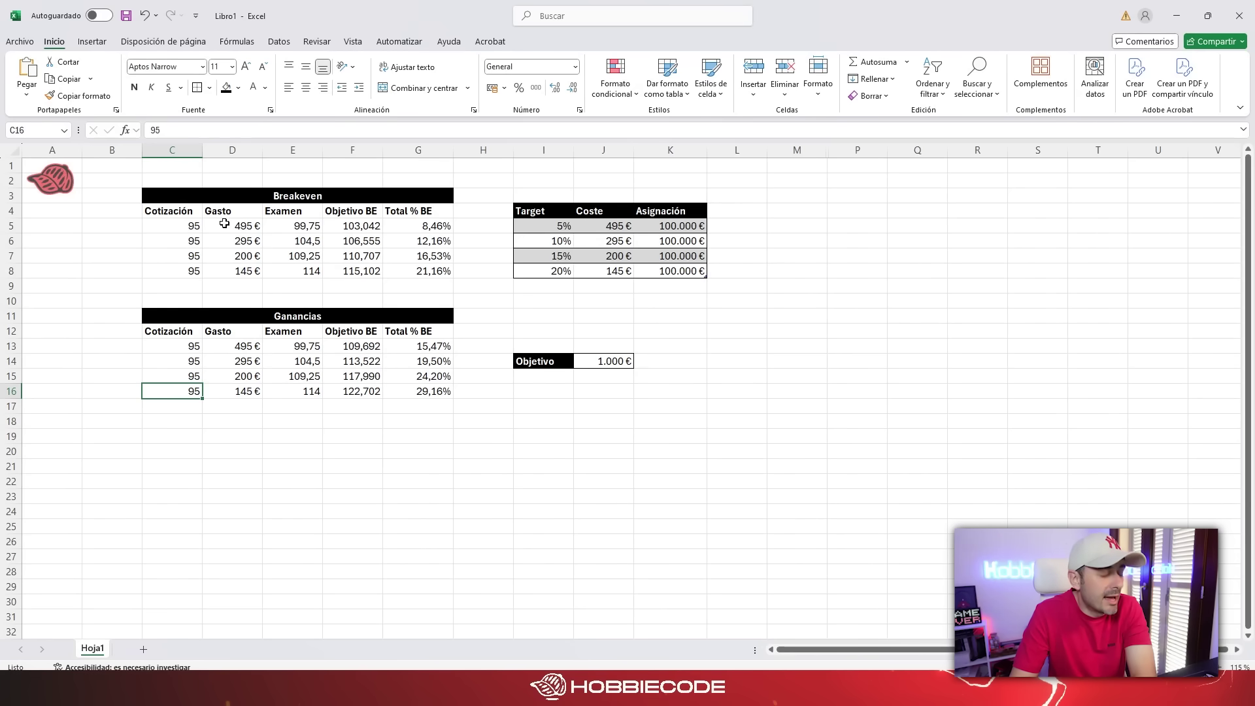
Examine the Breakeven row for the 495 € option, from Cotización and Gasto through Examen, Objetivo BE and Total % BE
left_click(194, 227)
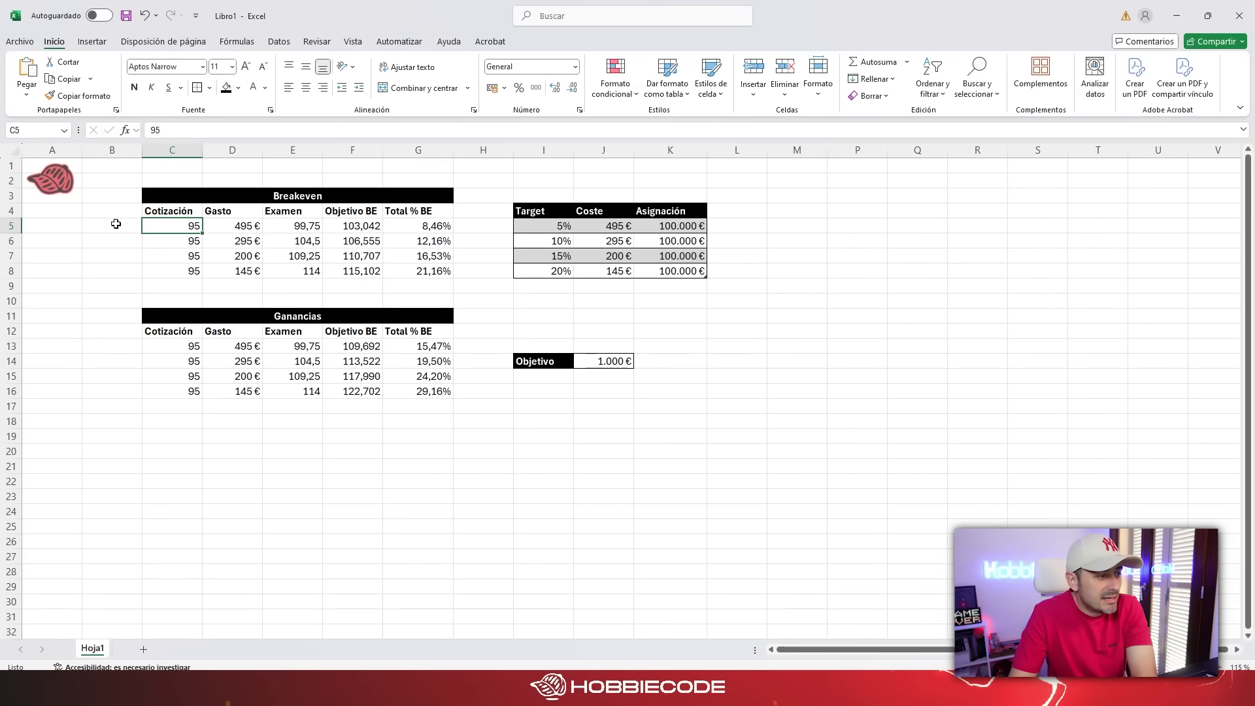
left_click(217, 232)
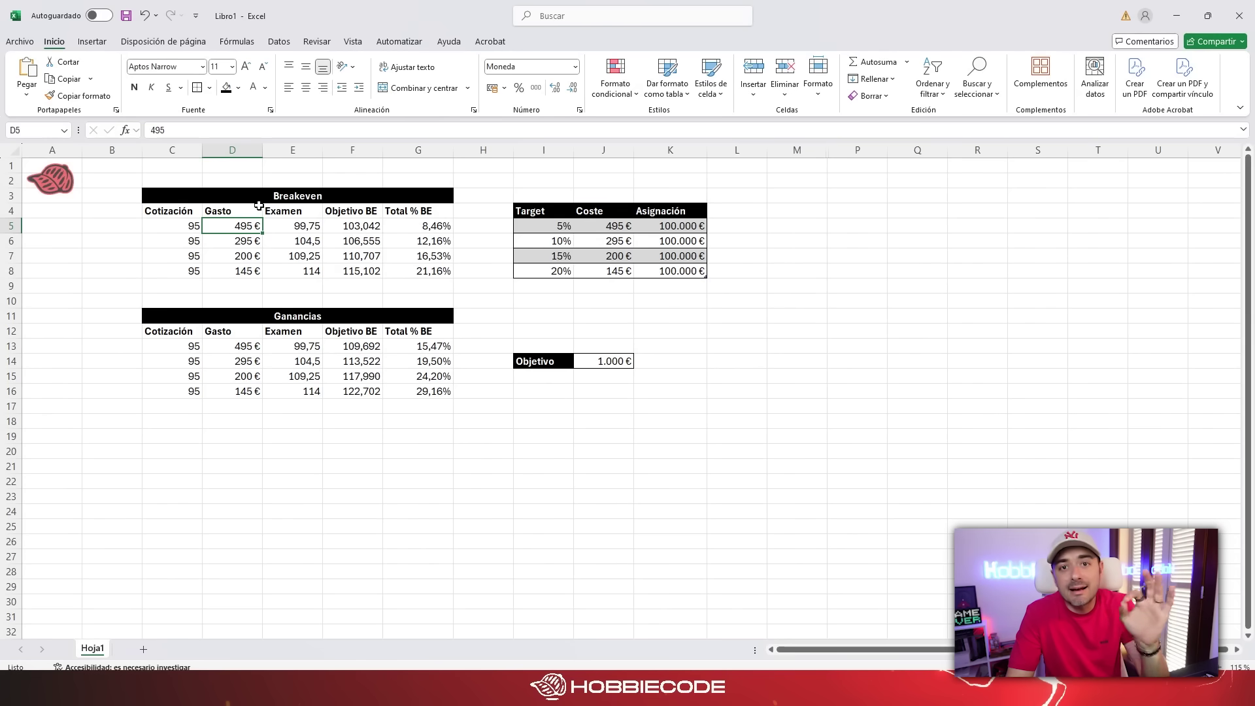
left_click(190, 226)
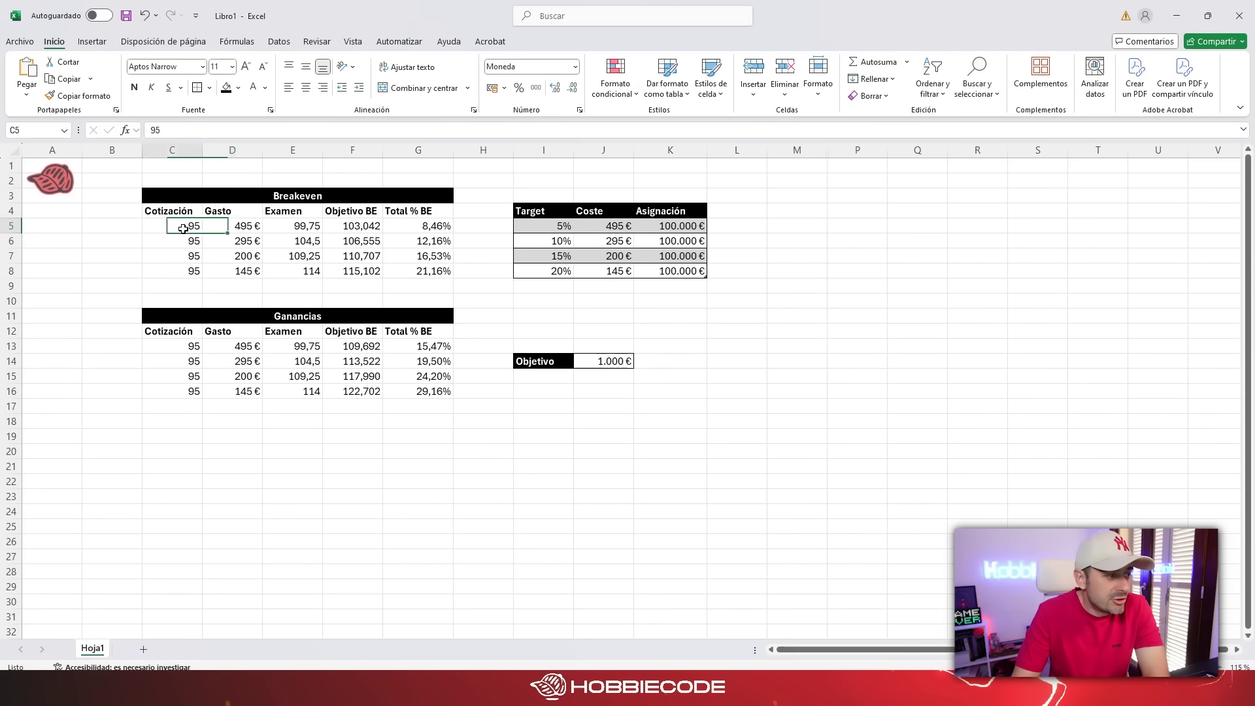
left_click(299, 232)
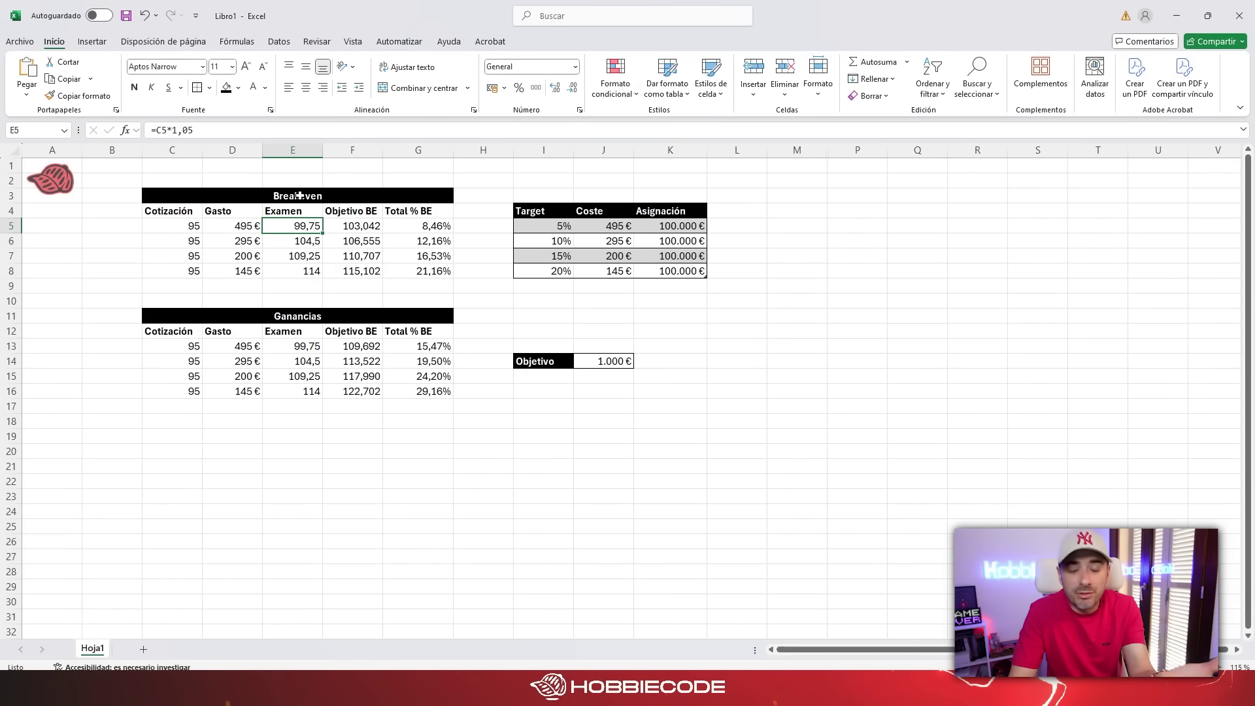
left_click(177, 223)
left_click(297, 224)
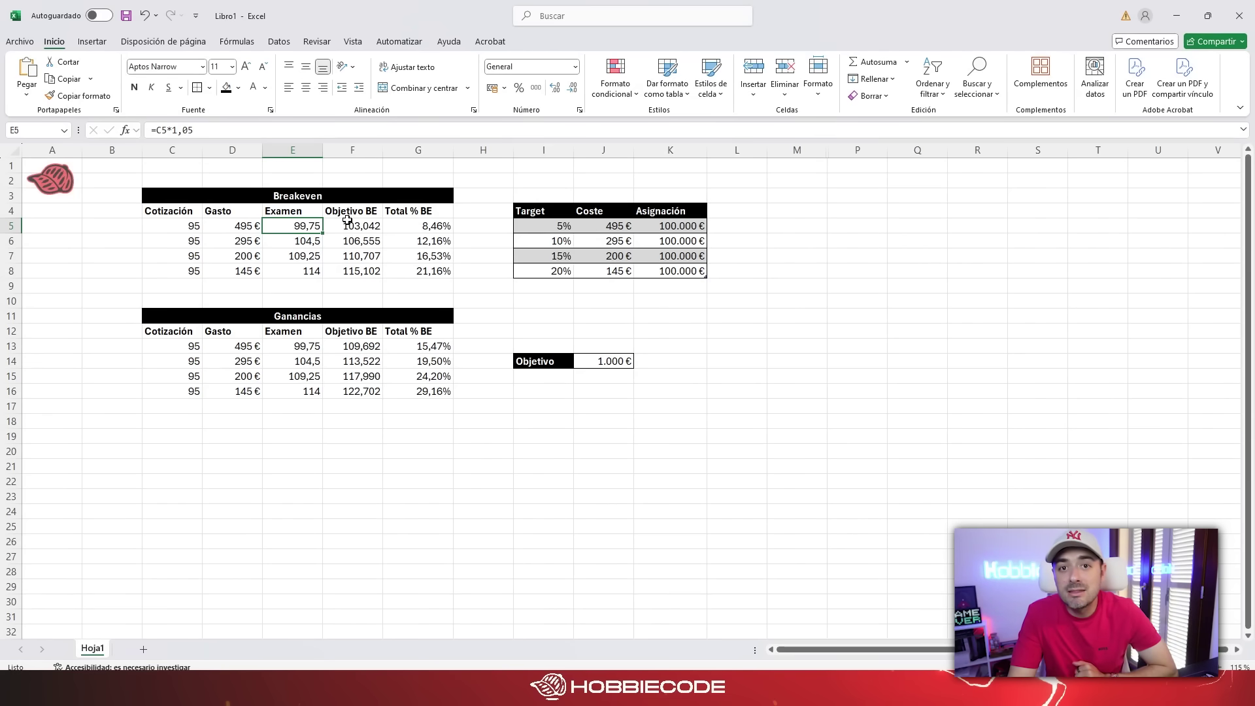
left_click(421, 226)
left_click(368, 229)
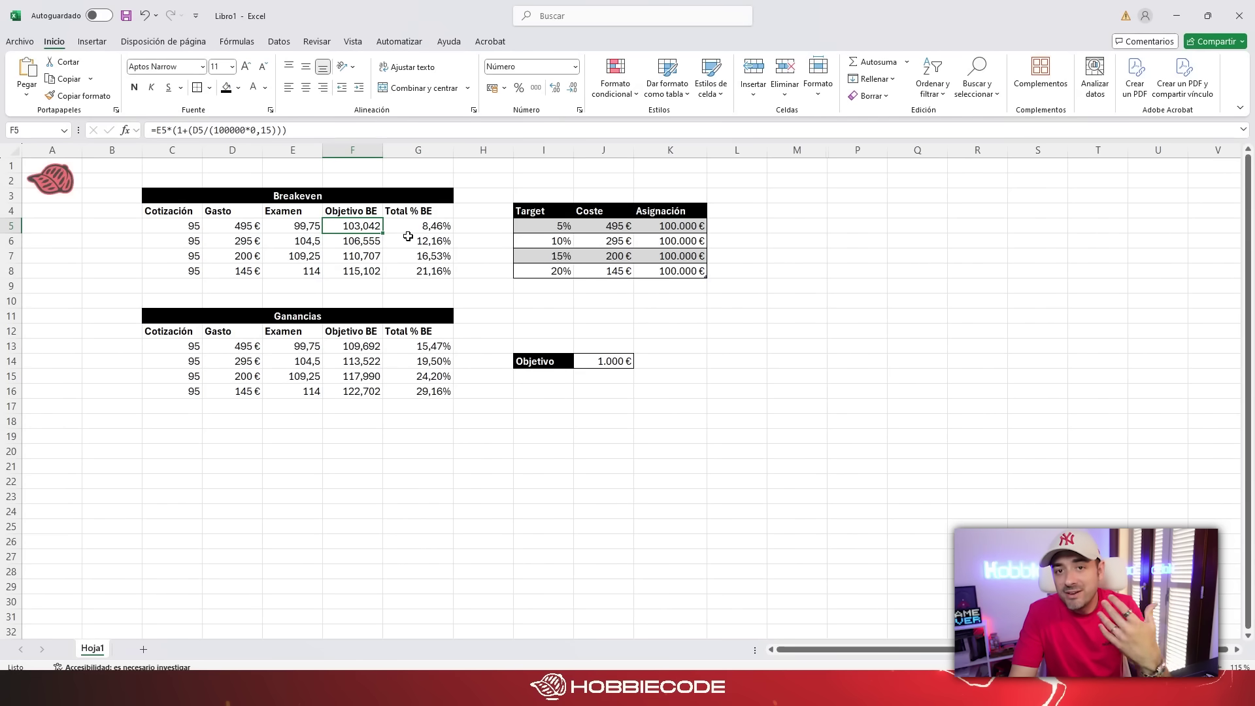
left_click(195, 229)
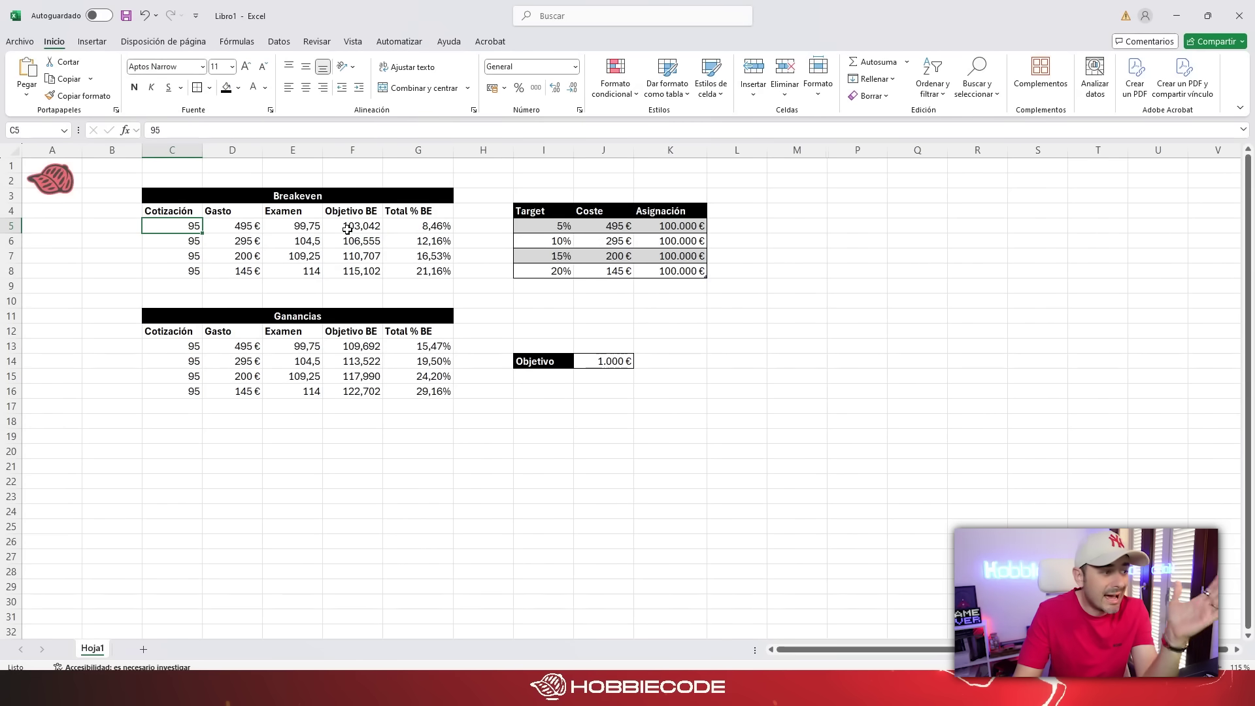
left_click(367, 227)
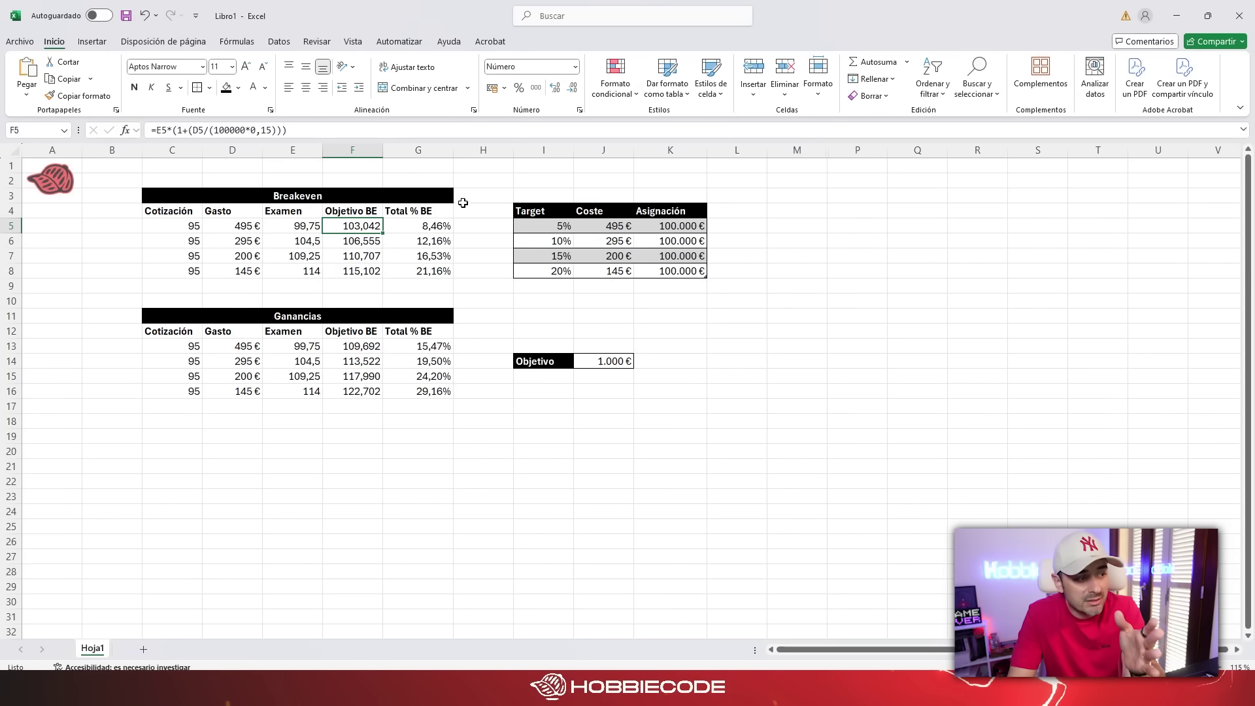
left_click(435, 228)
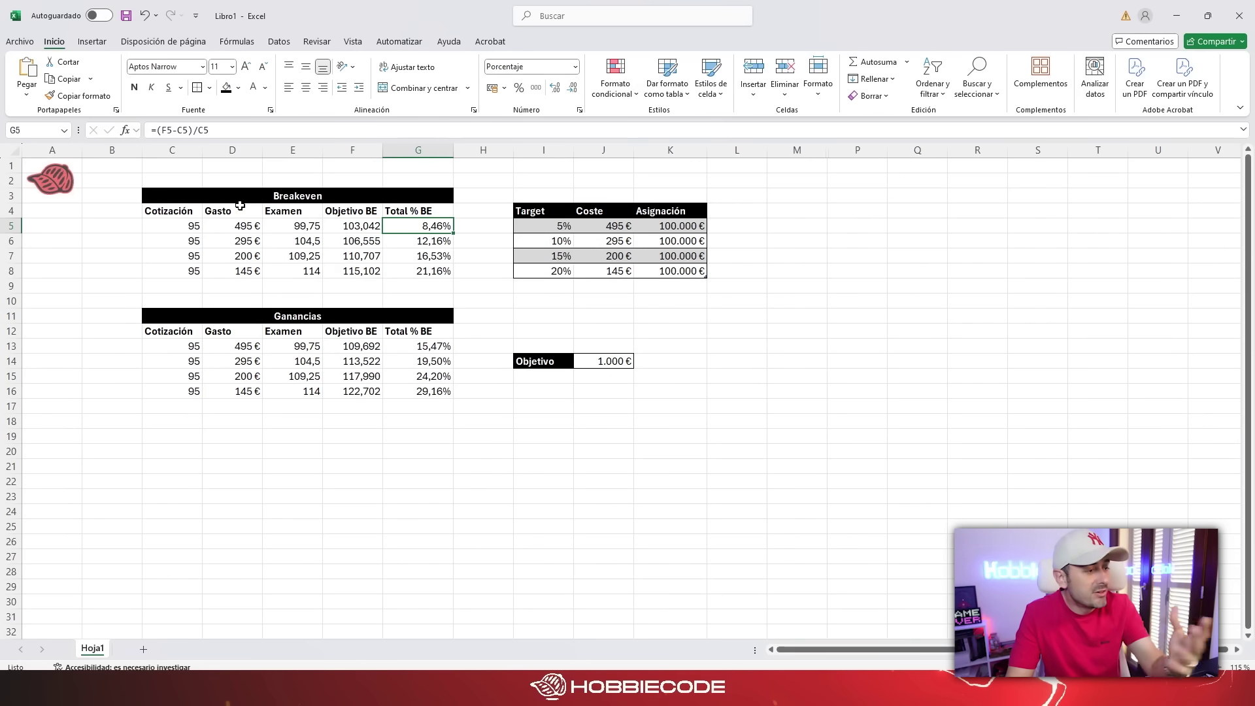
left_click(179, 227)
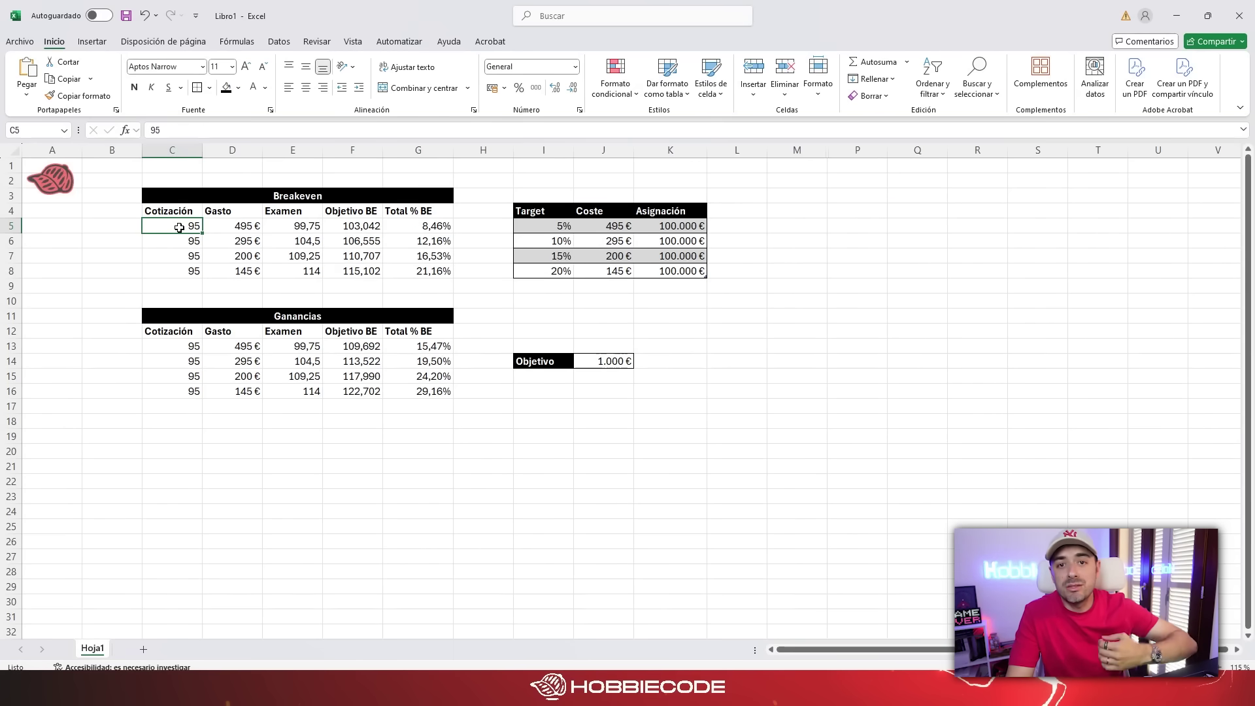
left_click(416, 230)
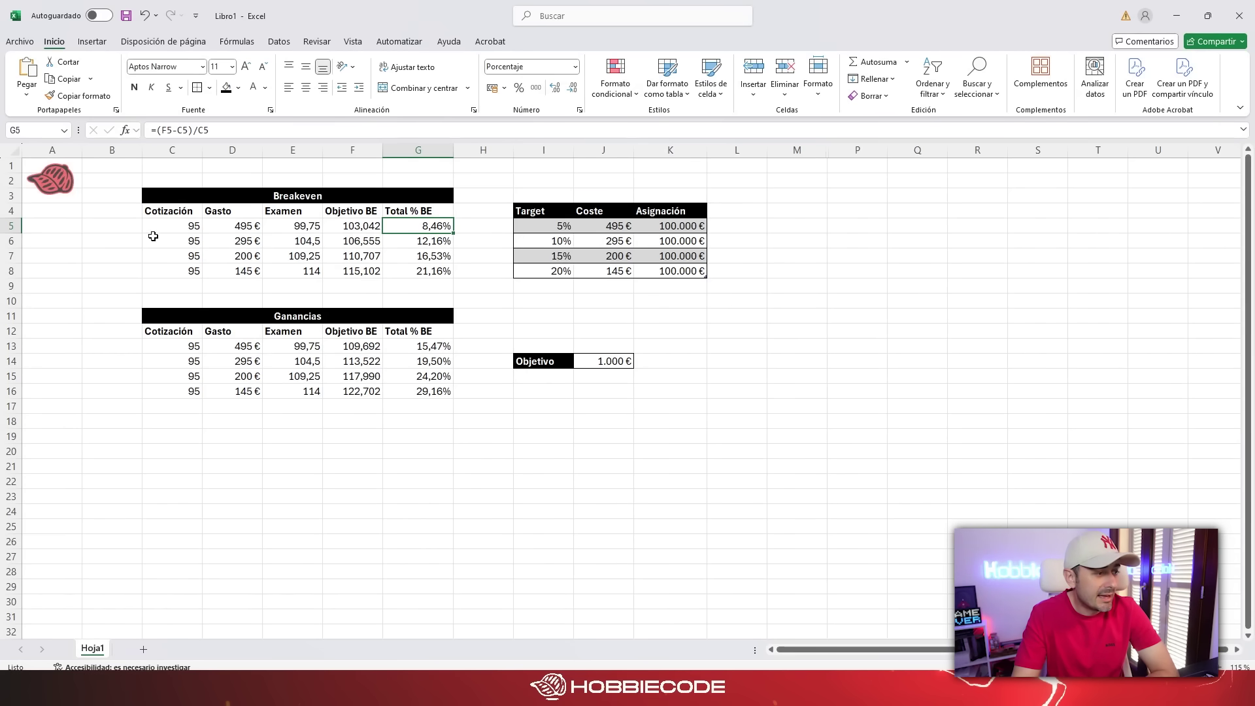
Inspect the Objetivo BE formulas in the Breakeven table and compare the Gasto and Total % BE of the other target options
left_click(330, 226)
left_click(200, 134)
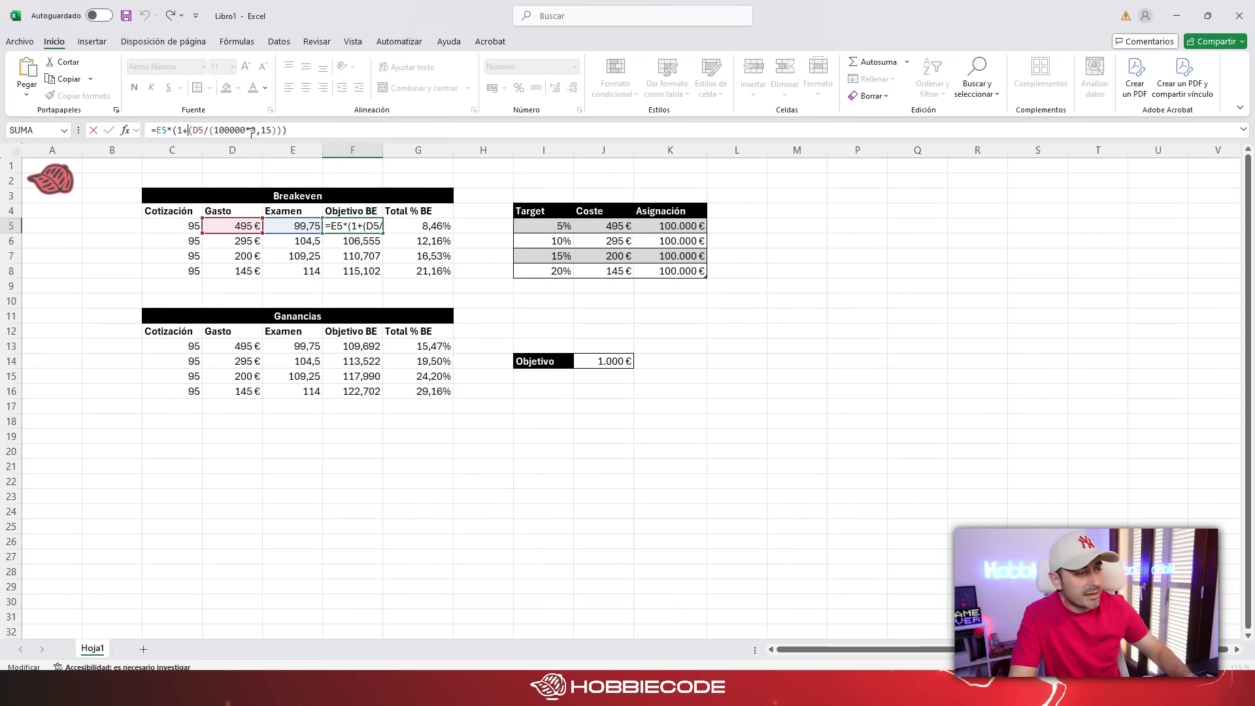
key("Escape")
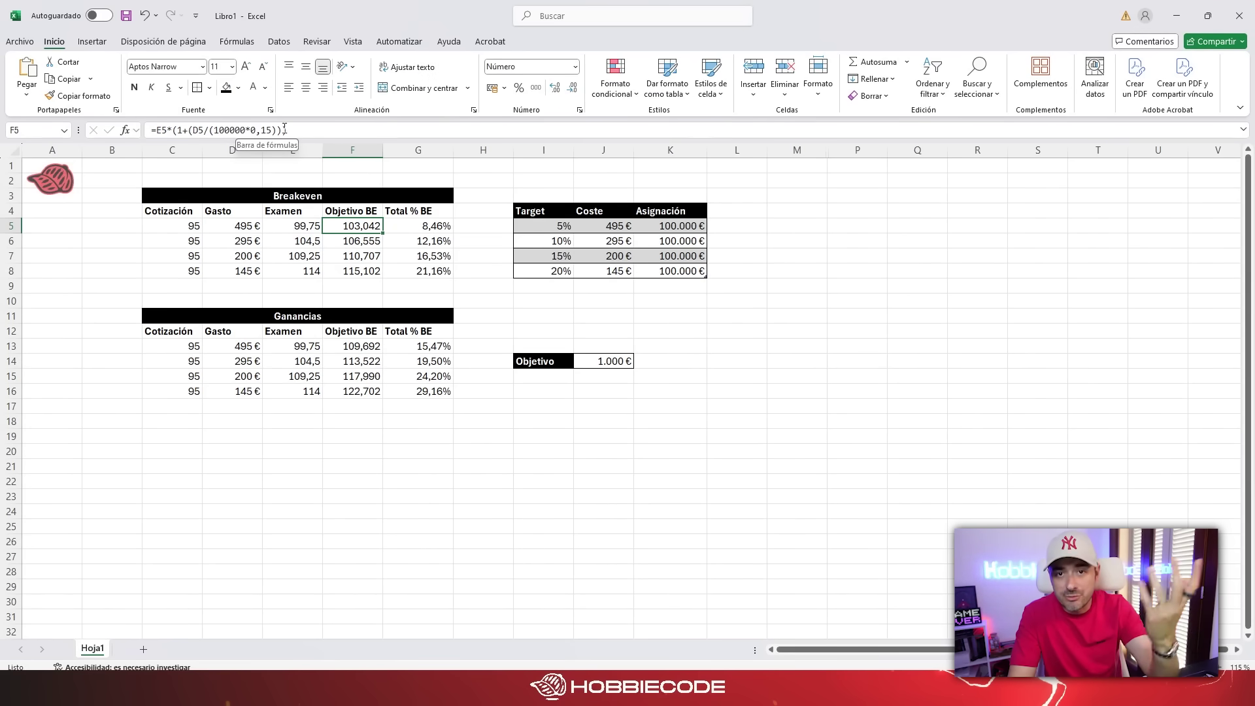
left_click(350, 239)
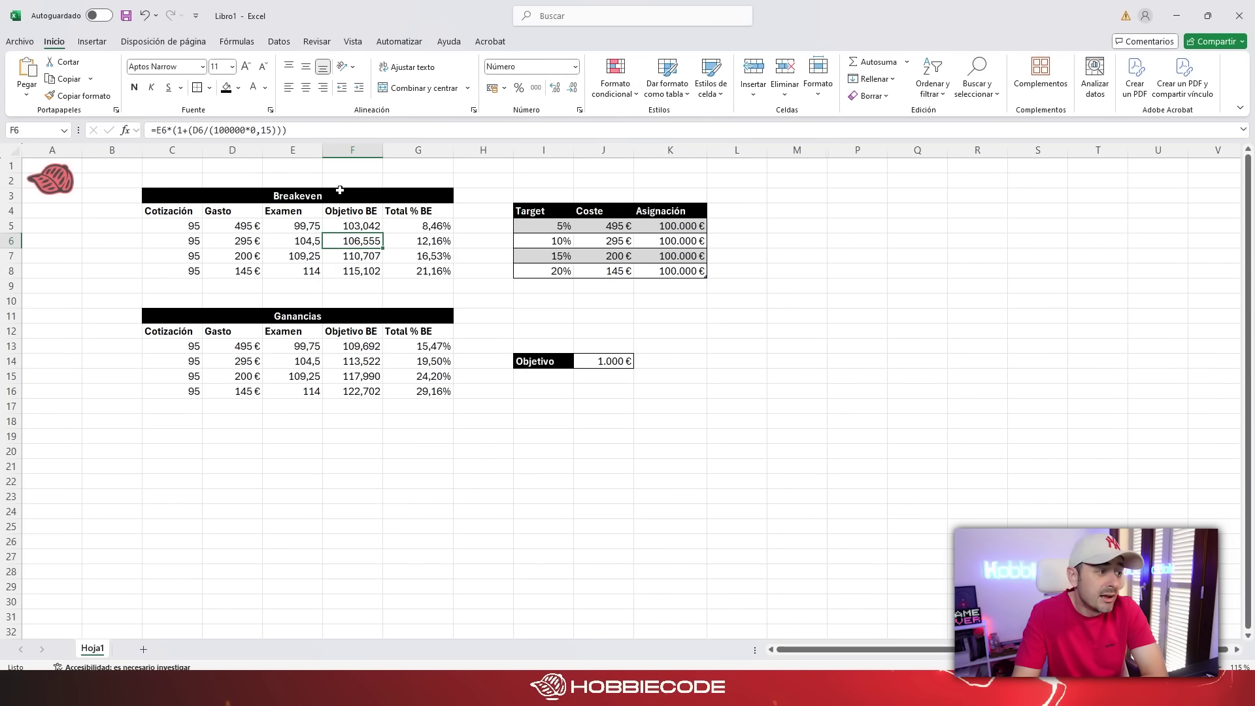
left_click(639, 239)
left_click(358, 241)
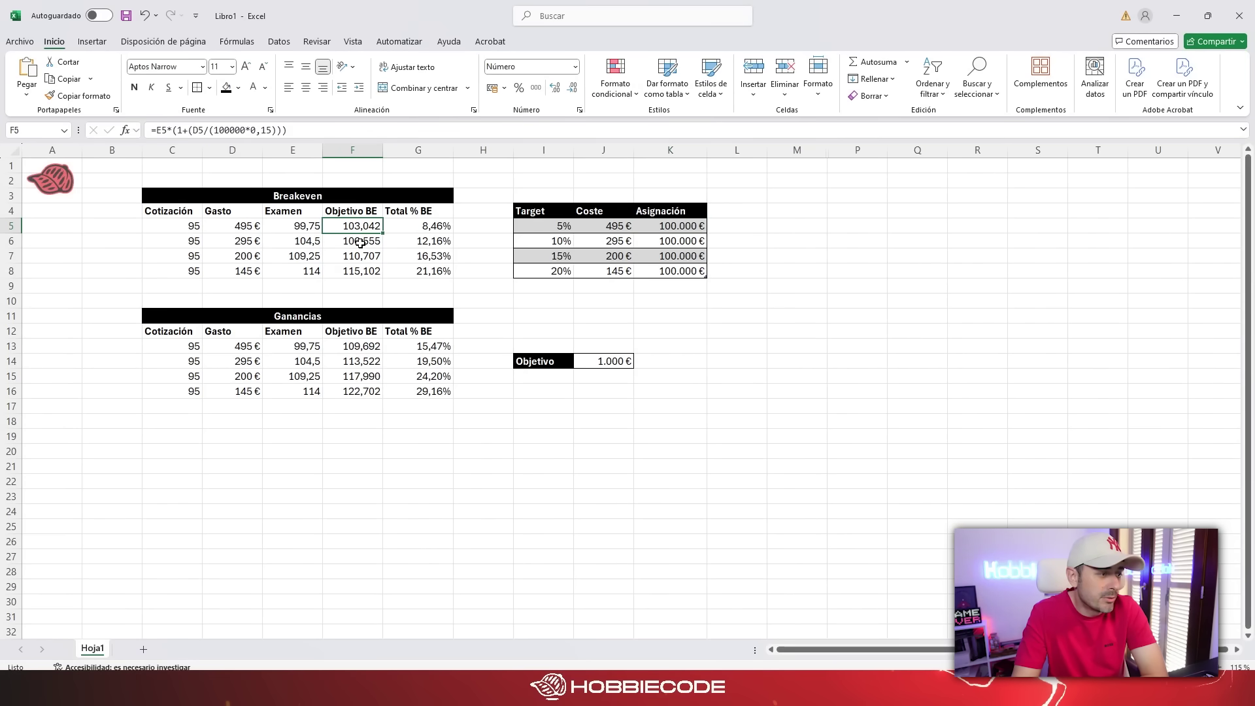
left_click(351, 256)
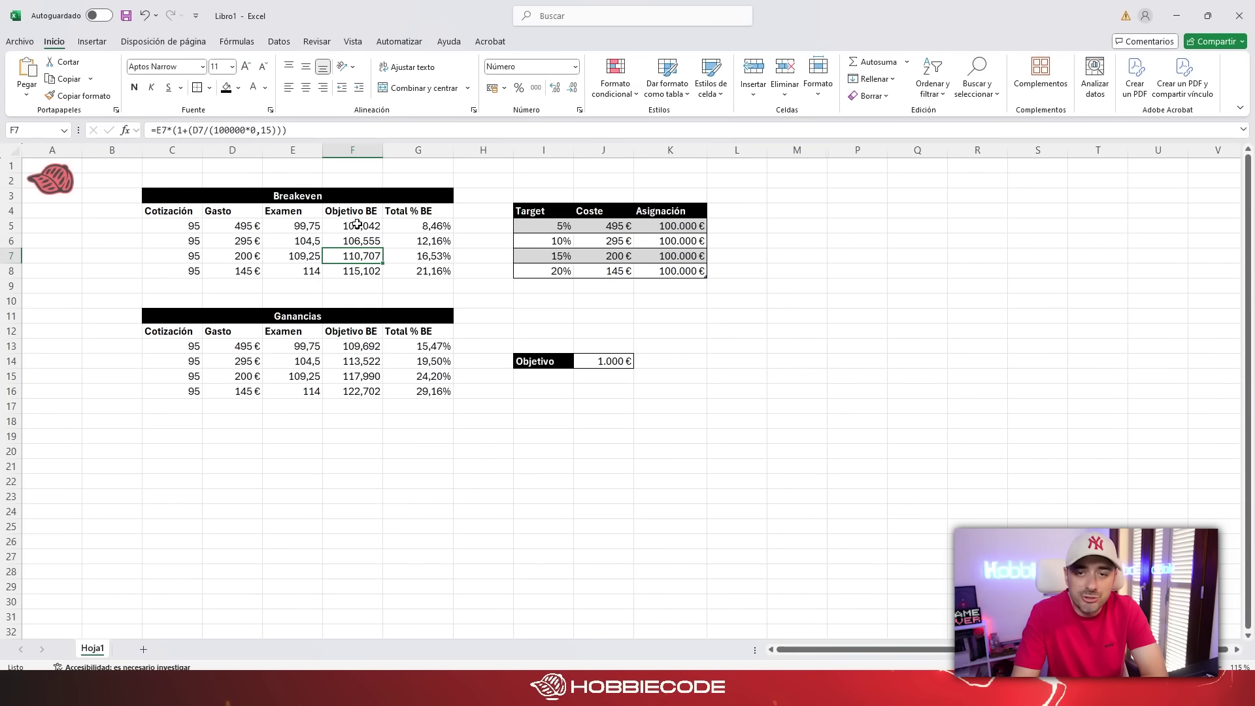
left_click_drag(357, 224, 353, 271)
left_click(190, 241)
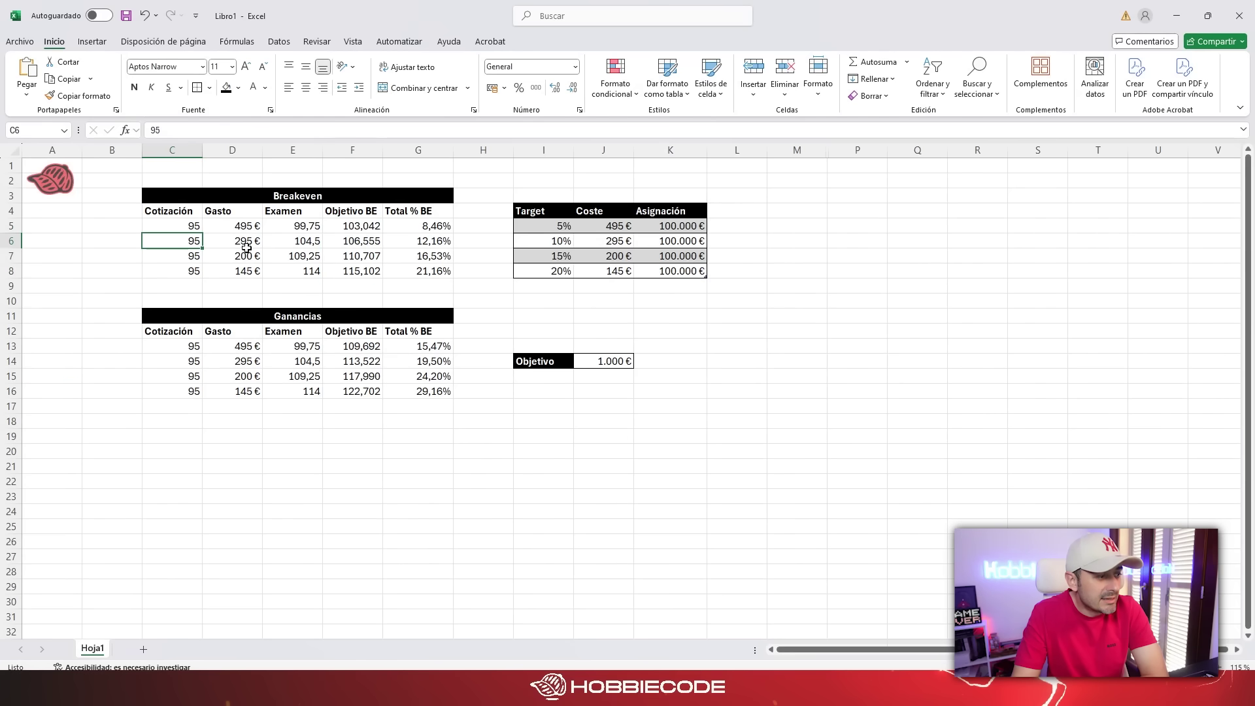
left_click_drag(250, 226, 240, 270)
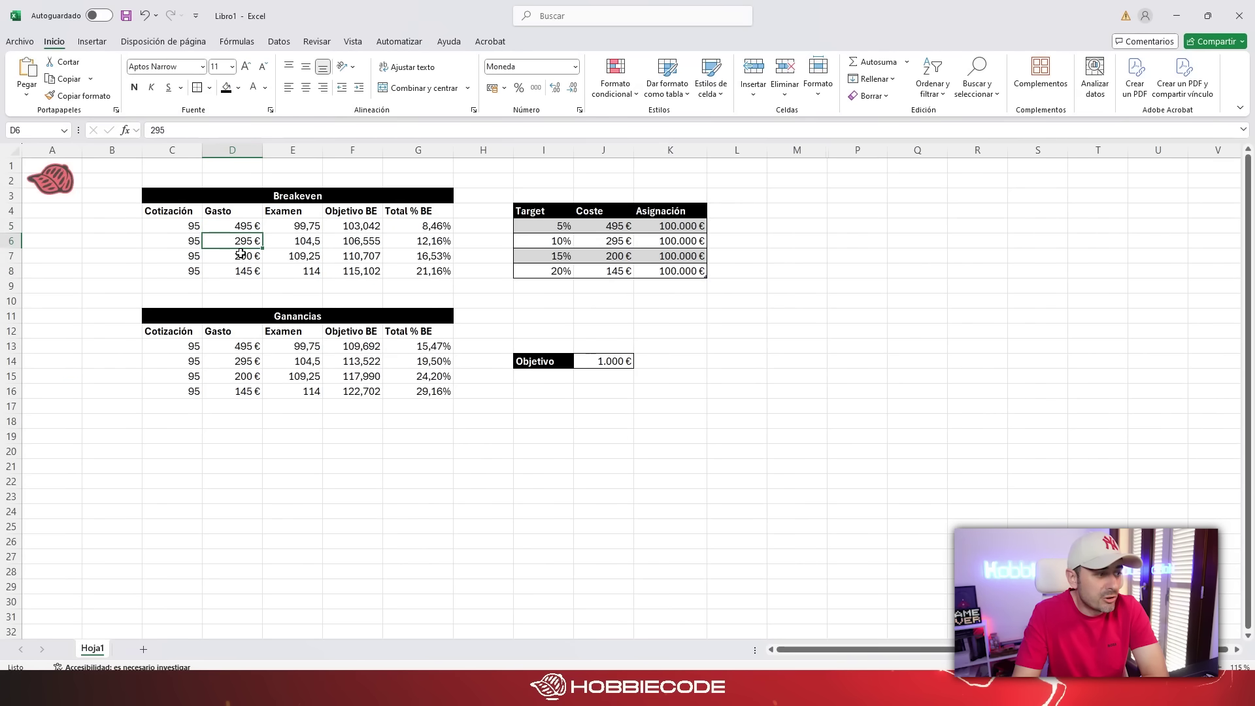
left_click(240, 255)
left_click(237, 270)
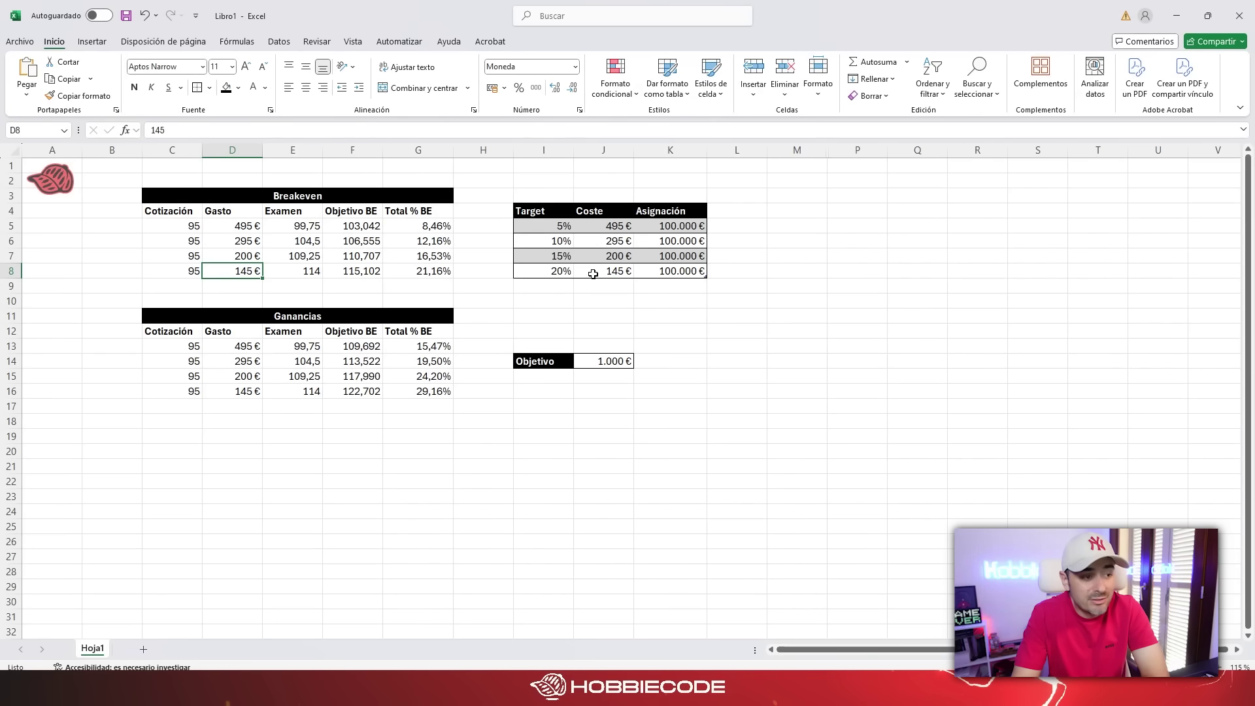
left_click(413, 271)
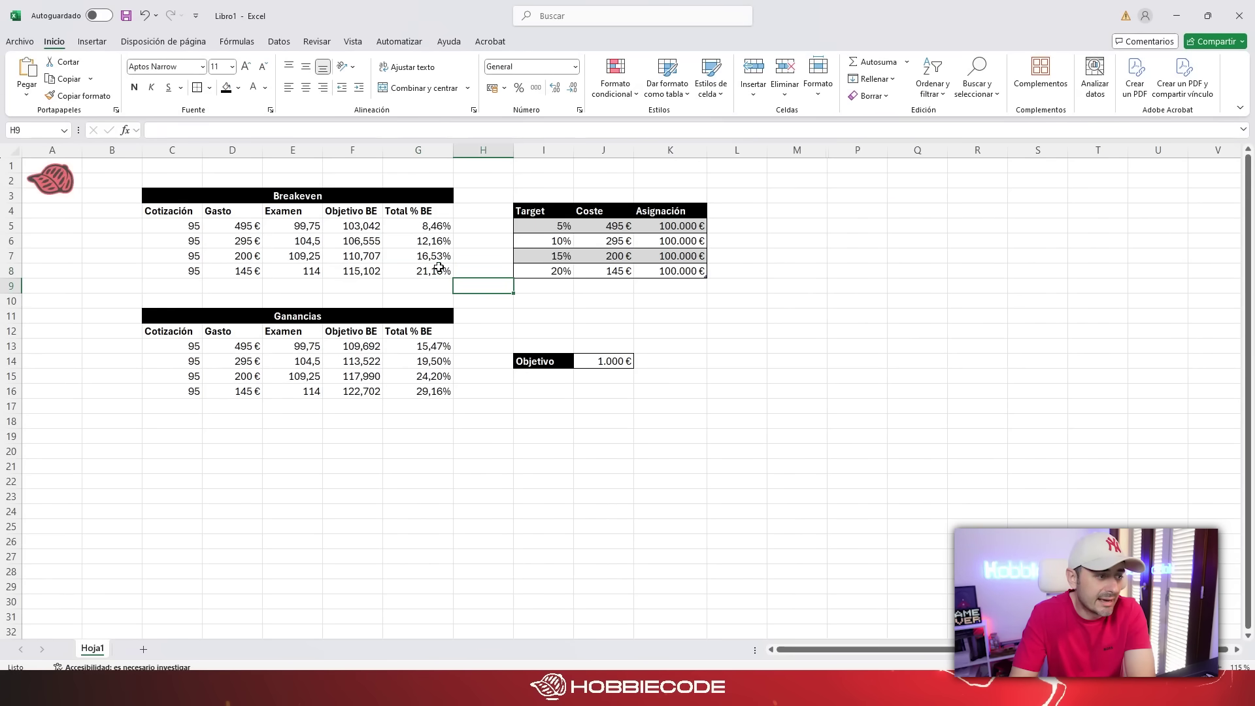
Examine the Ganancias table's first Cotización value and the separate Objetivo amount used for the profit target
left_click(251, 318)
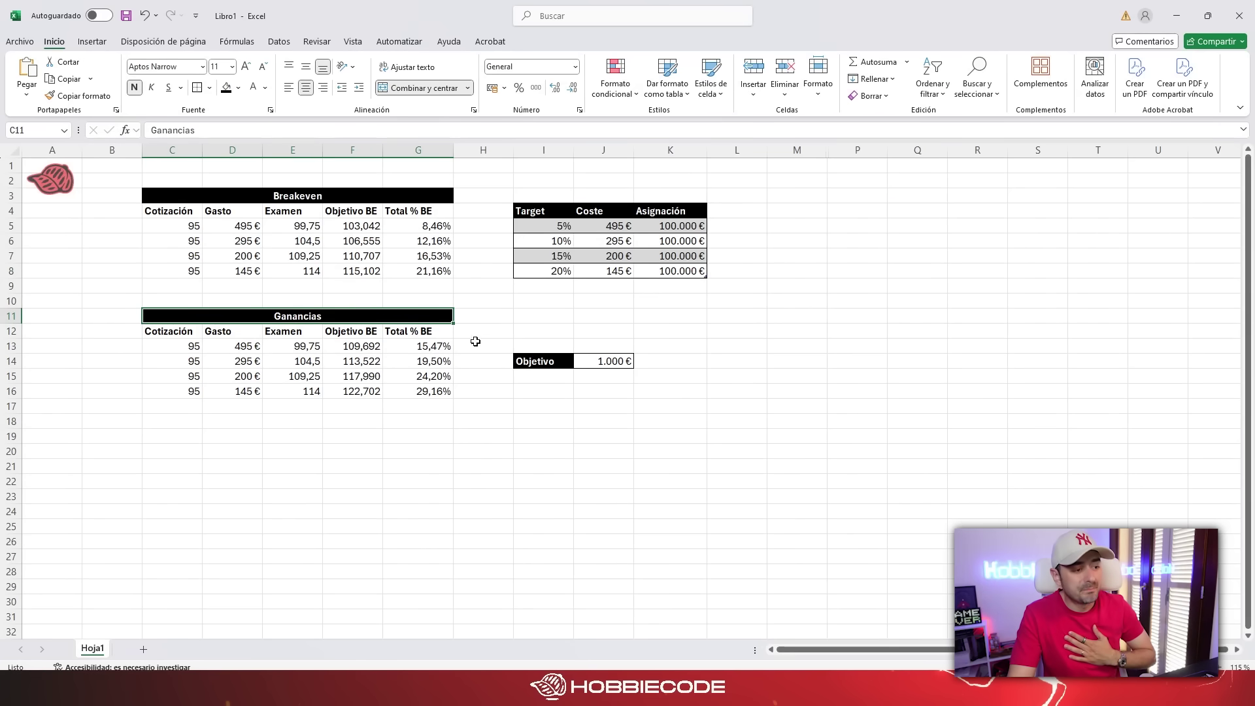
left_click(590, 364)
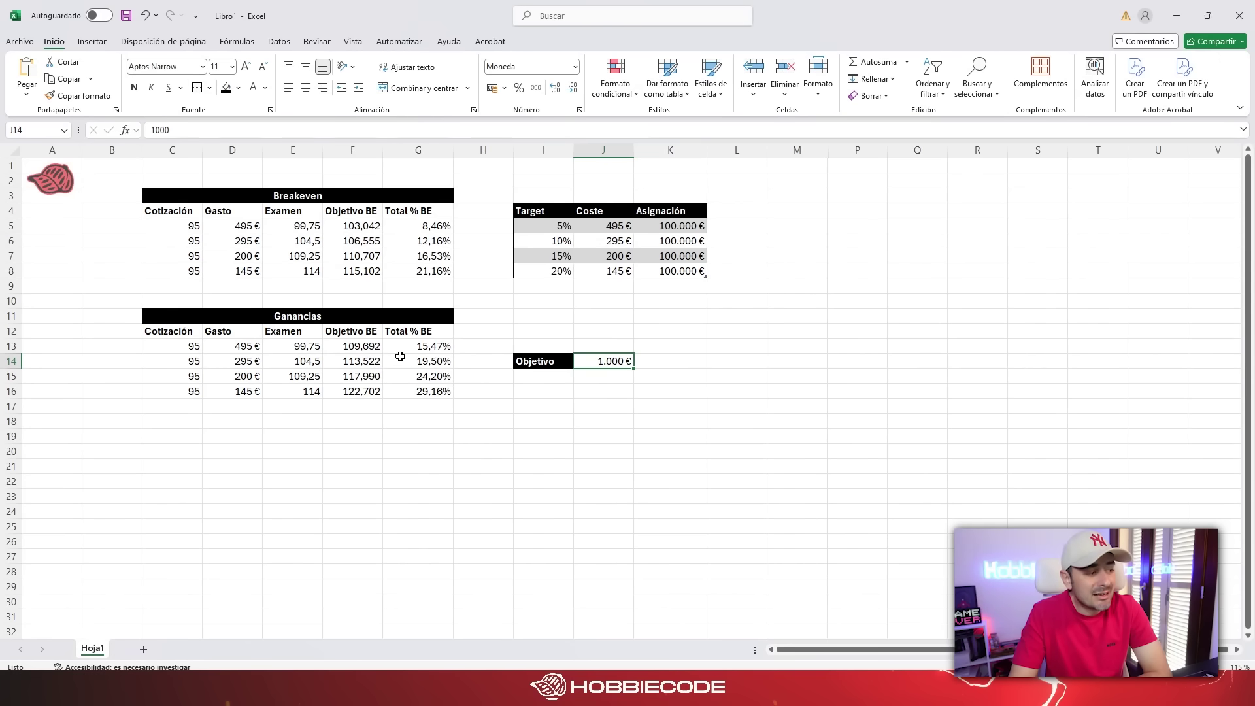
left_click(174, 348)
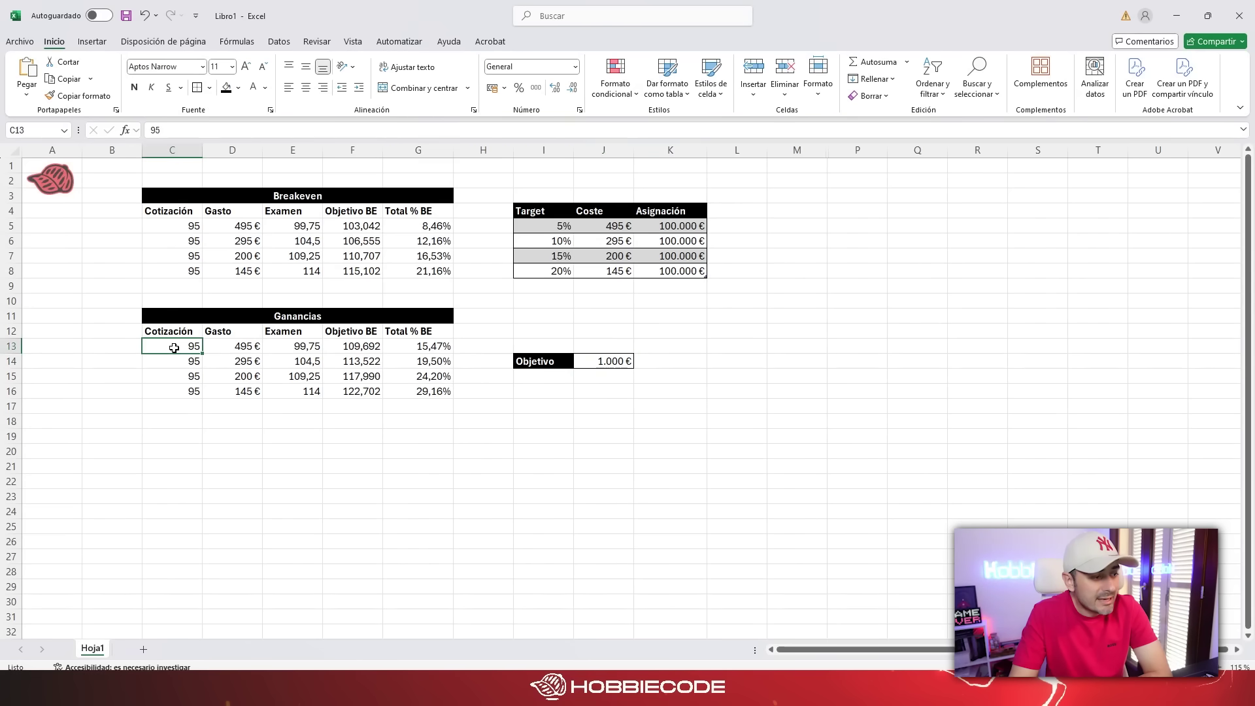
Shorten the Ganancias table's last column header to "Total %" by removing "BE"
left_click(398, 329)
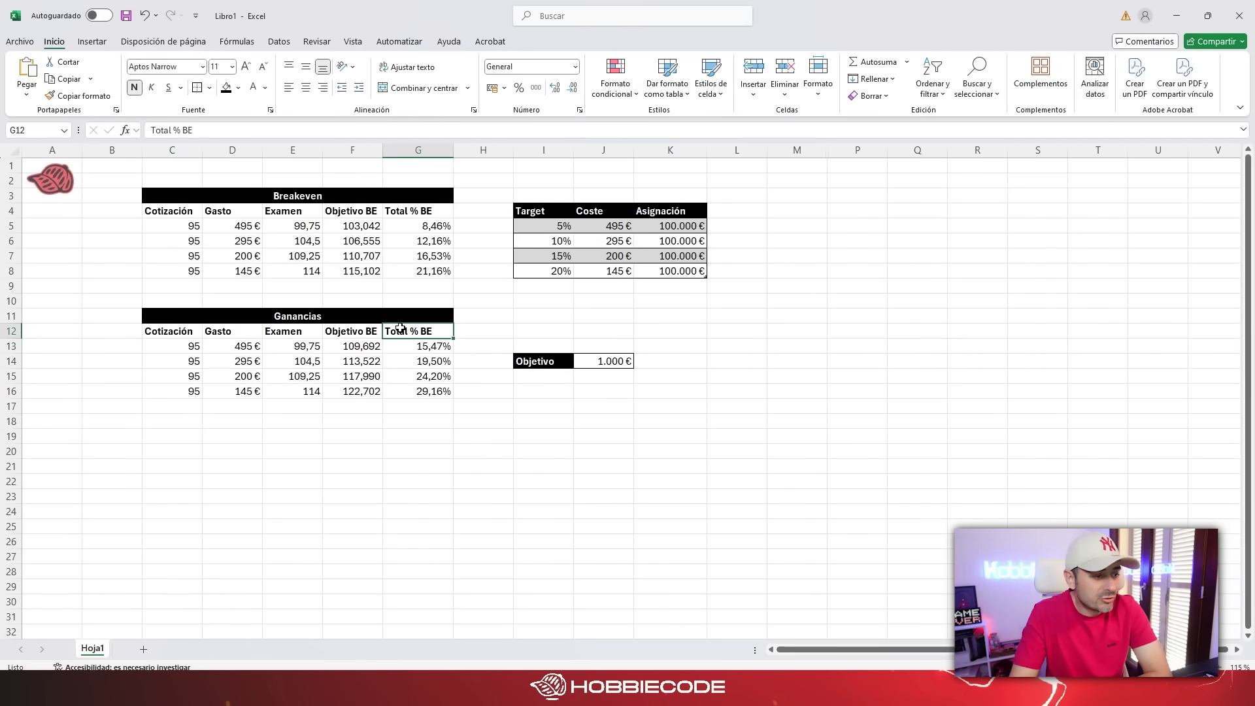
left_click(185, 131)
key("Delete")
key("Delete")
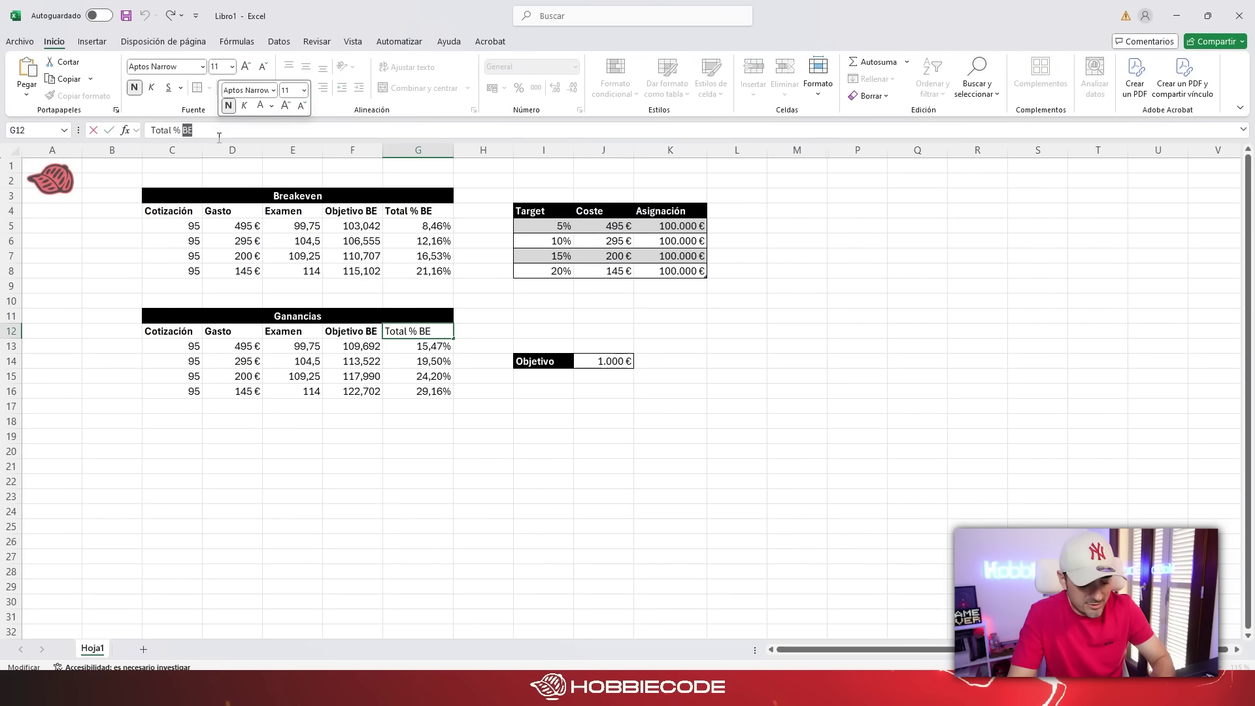
key("Return")
Rename the Ganancias table's "Objetivo BE" column header as "Objetivo"
left_click(353, 331)
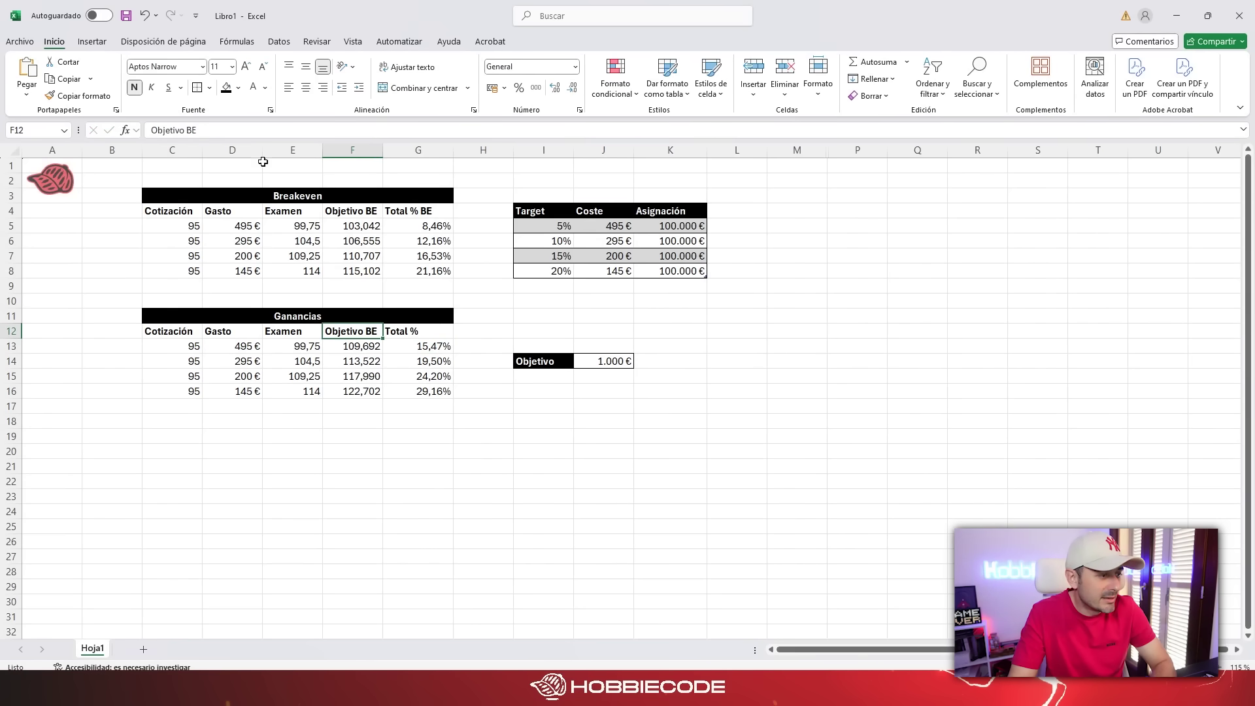
left_click(213, 129)
key("BackSpace")
key("BackSpace")
key("Return")
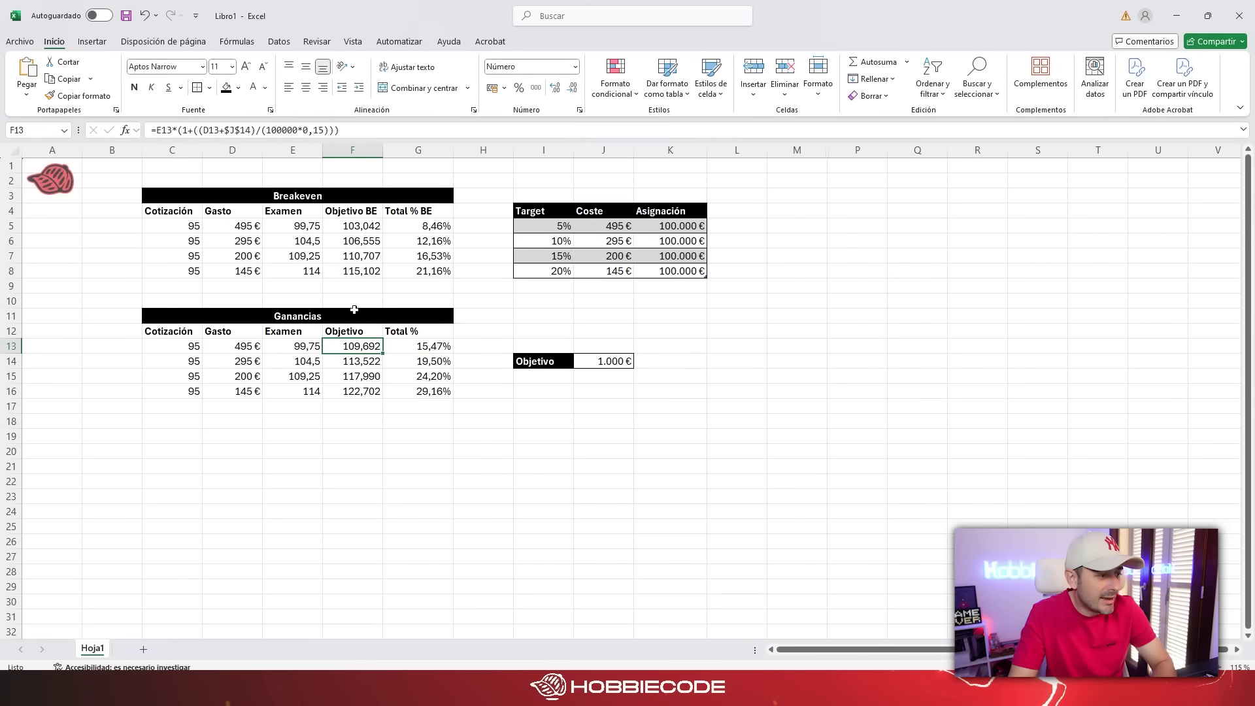
left_click(411, 424)
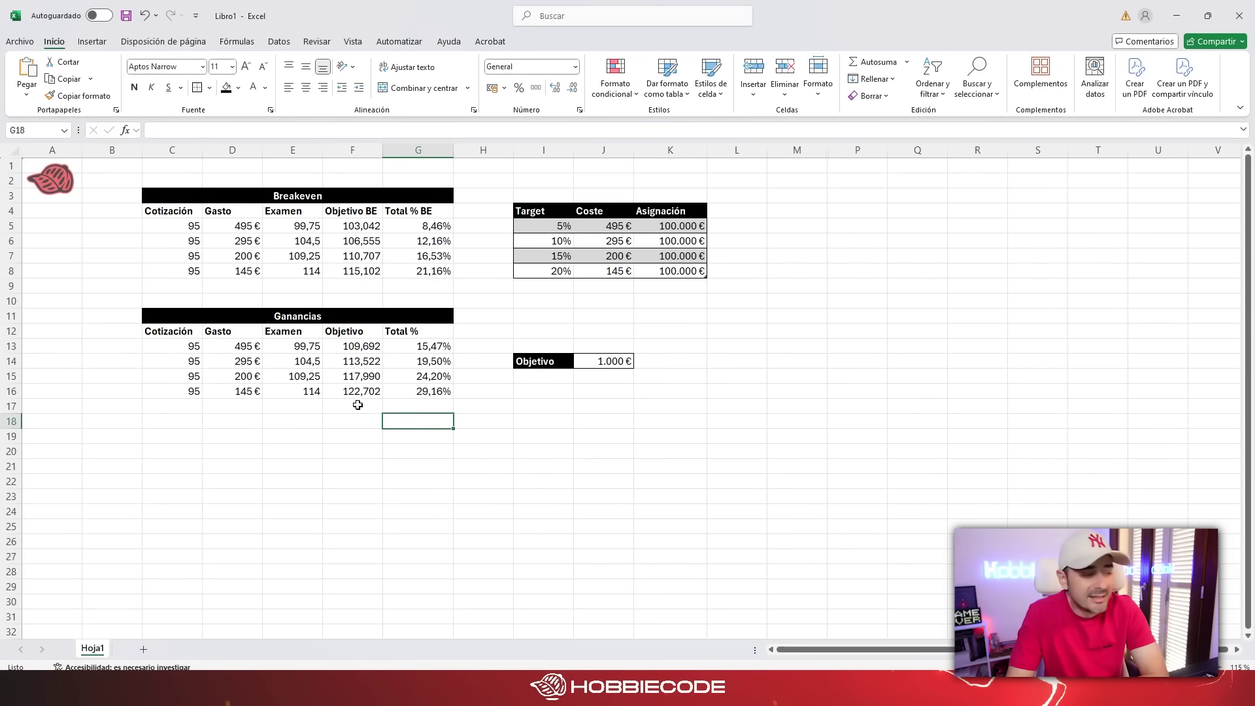
Examine the Ganancias row for the 495 € option from Cotización to Total %, and compare the 145 € option's Gasto and Total %
left_click(193, 347)
left_click(217, 346)
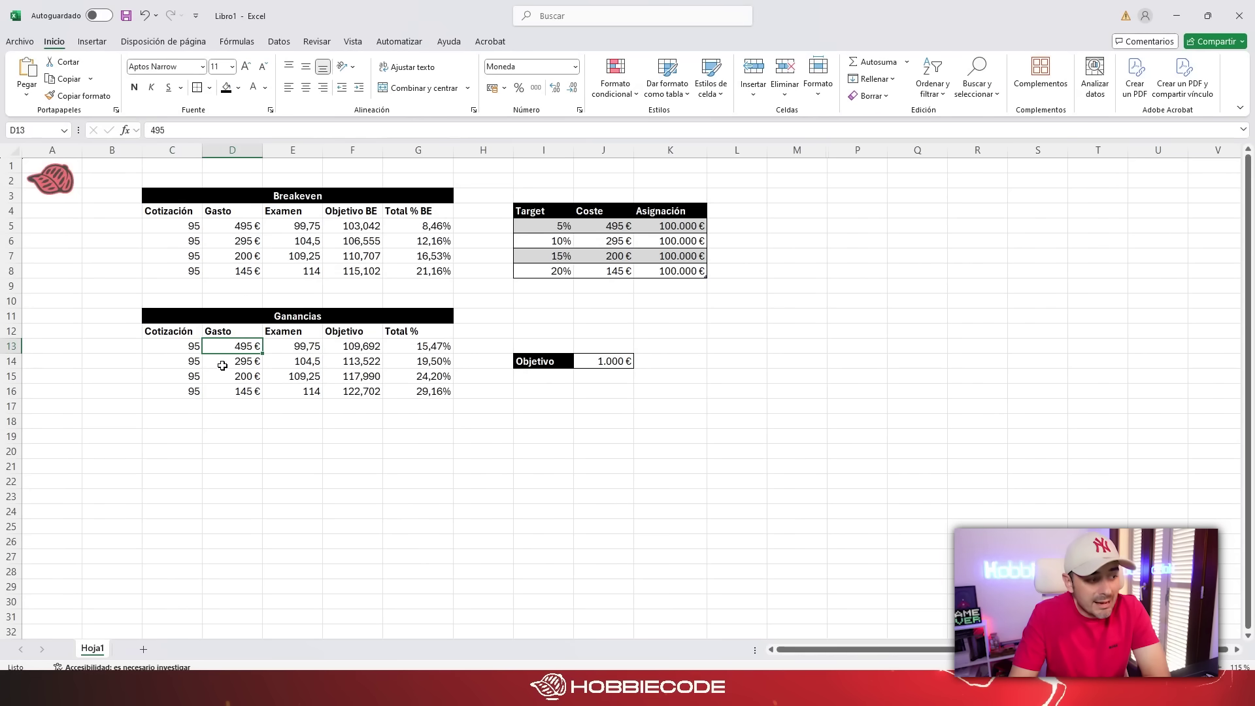
left_click(282, 345)
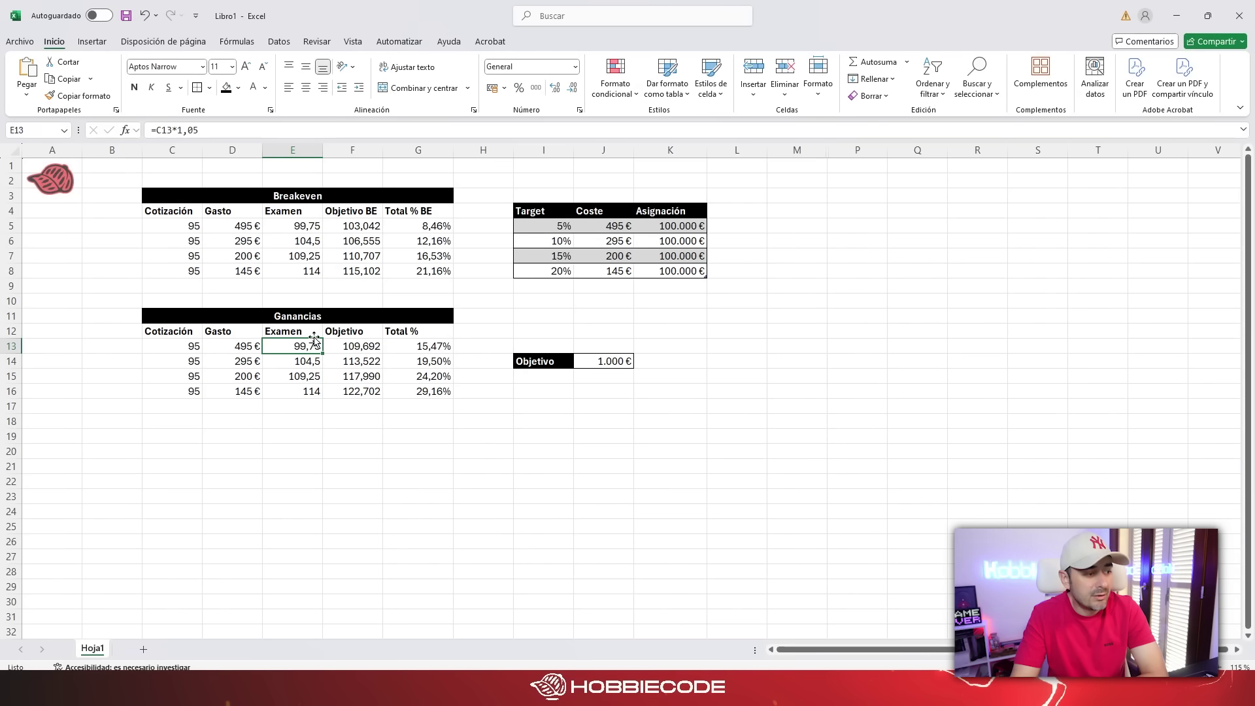
left_click(367, 346)
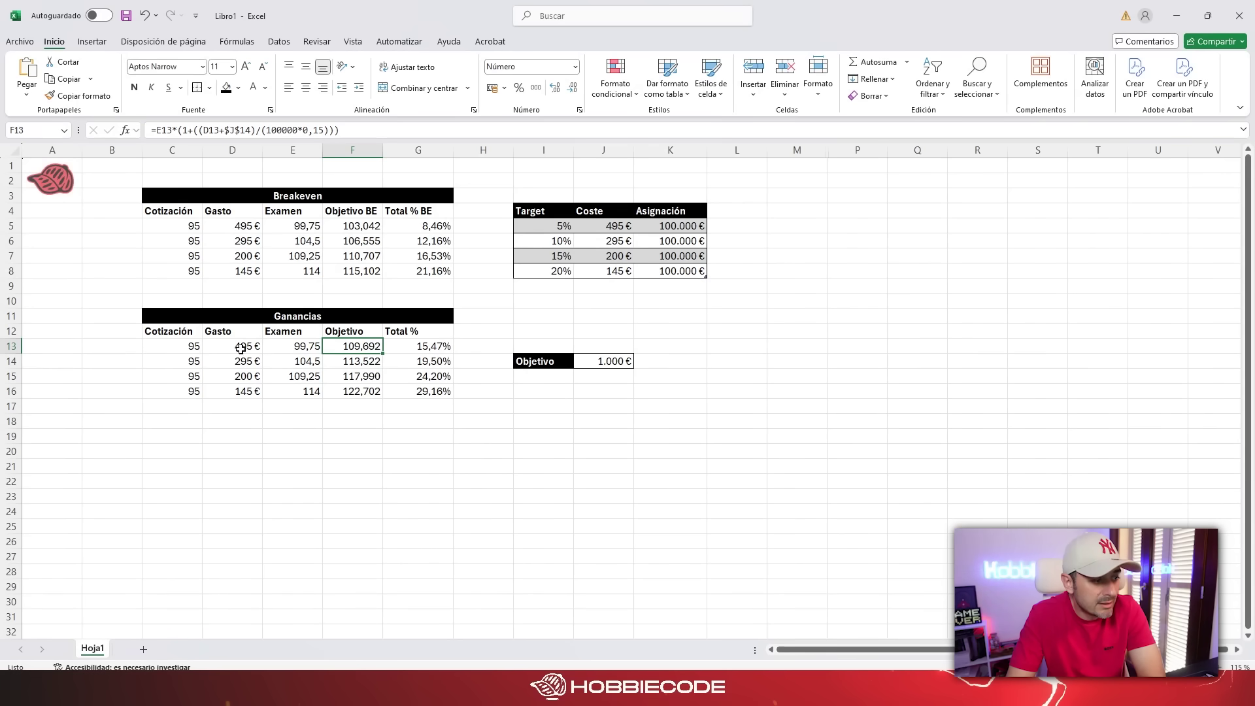
left_click(443, 346)
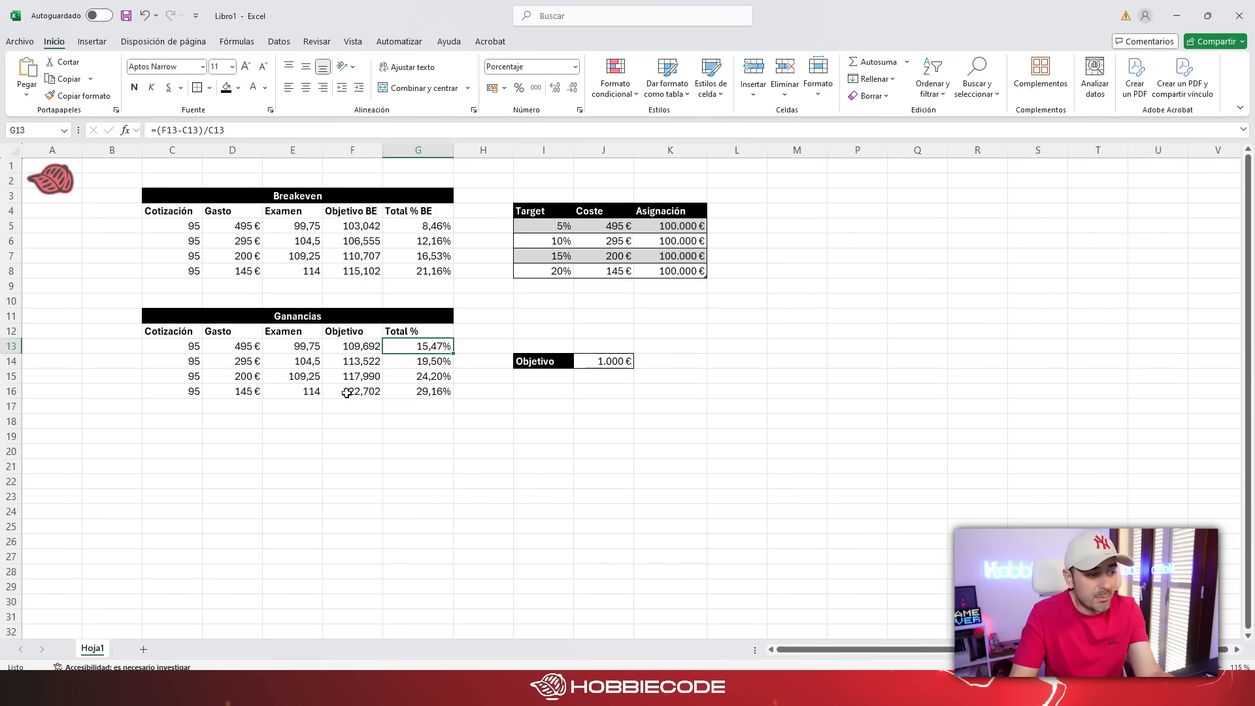
left_click(244, 392)
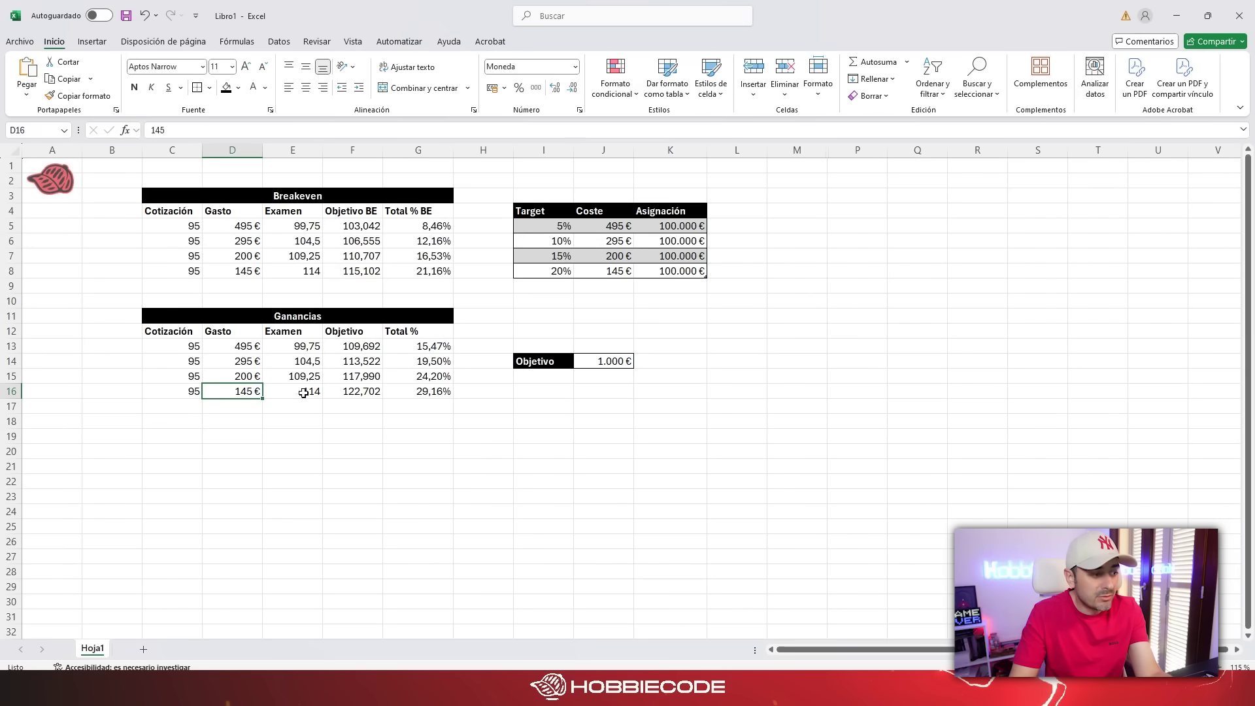
left_click(418, 392)
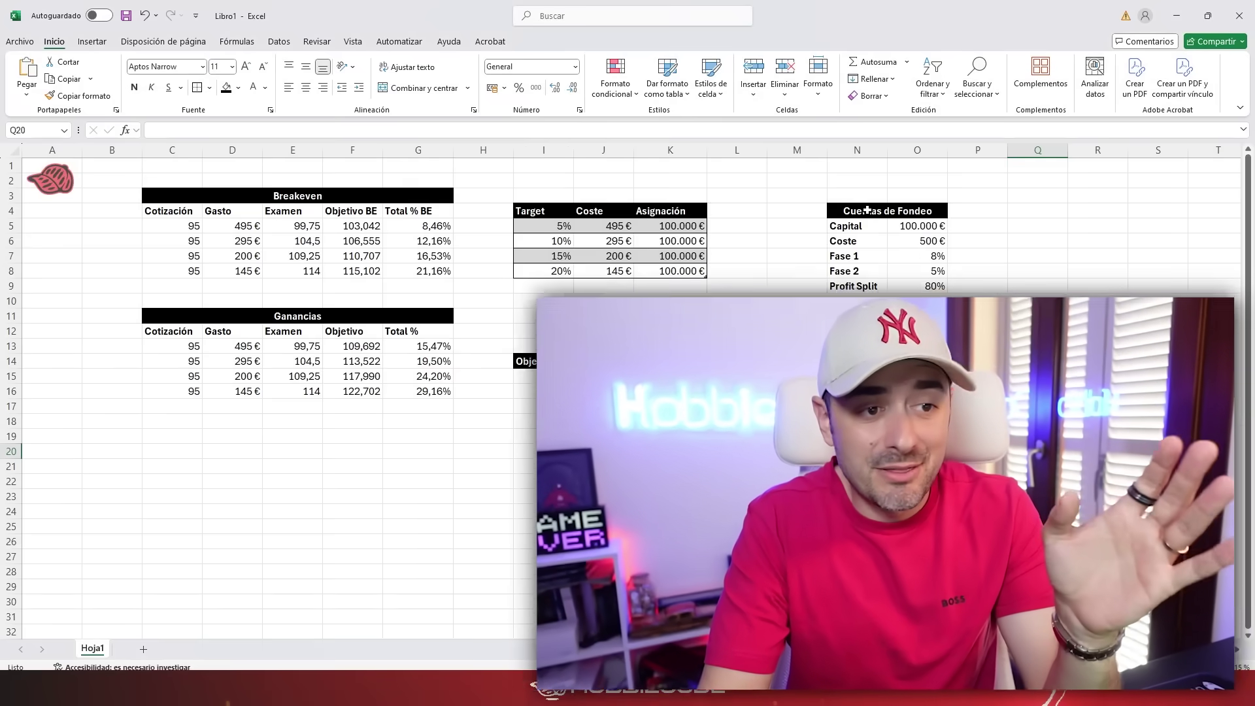
Examine the Cuentas de Fondeo table and how its Objetivo links to the separate Objetivo amount cell
left_click(867, 209)
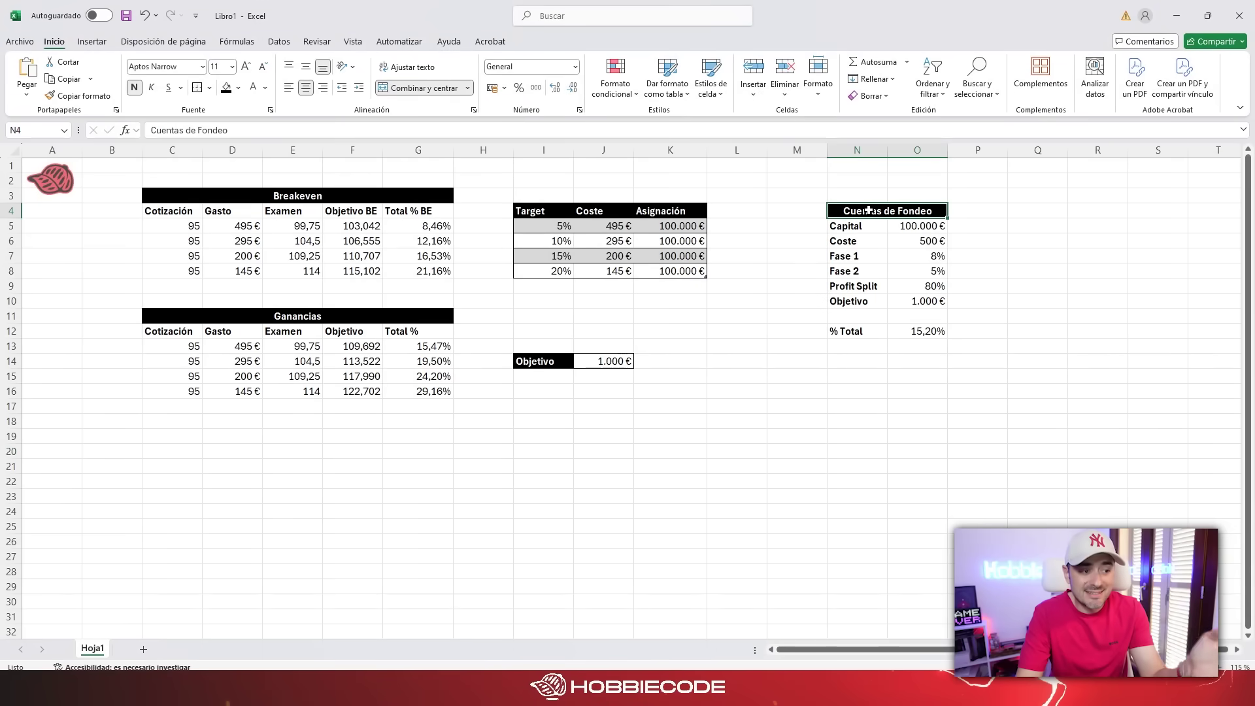
left_click(605, 360)
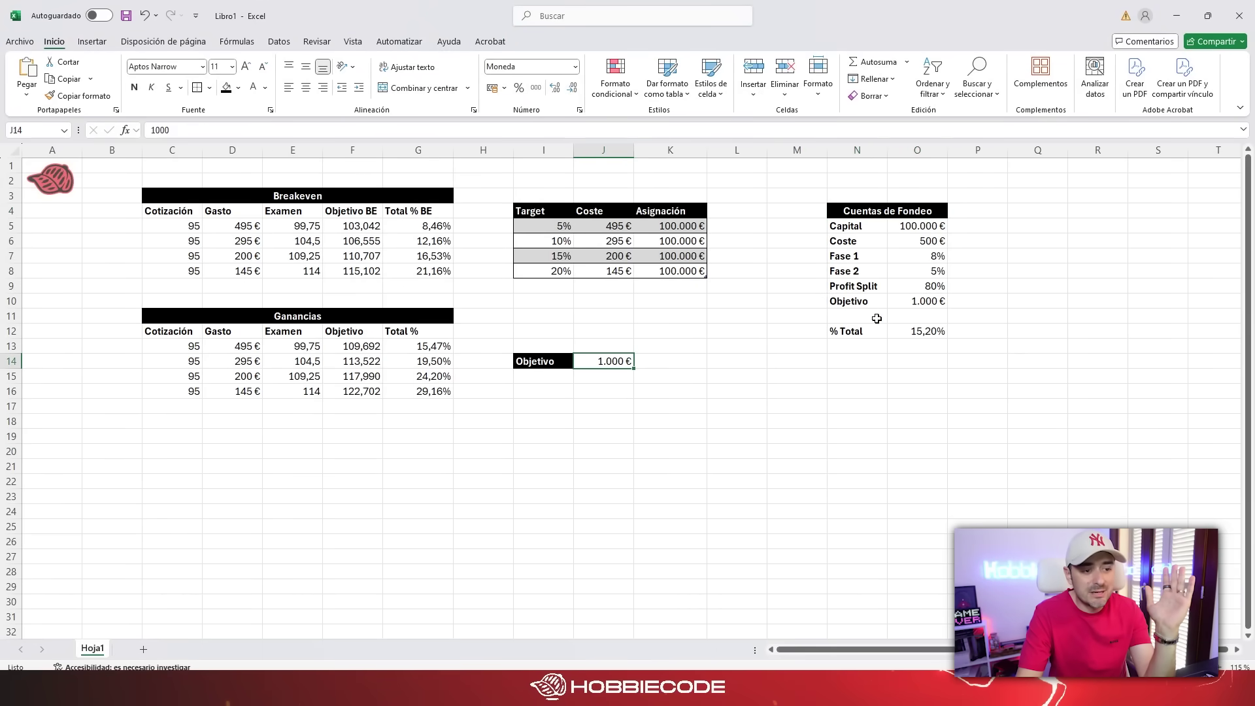
left_click_drag(876, 304, 926, 309)
left_click(926, 308)
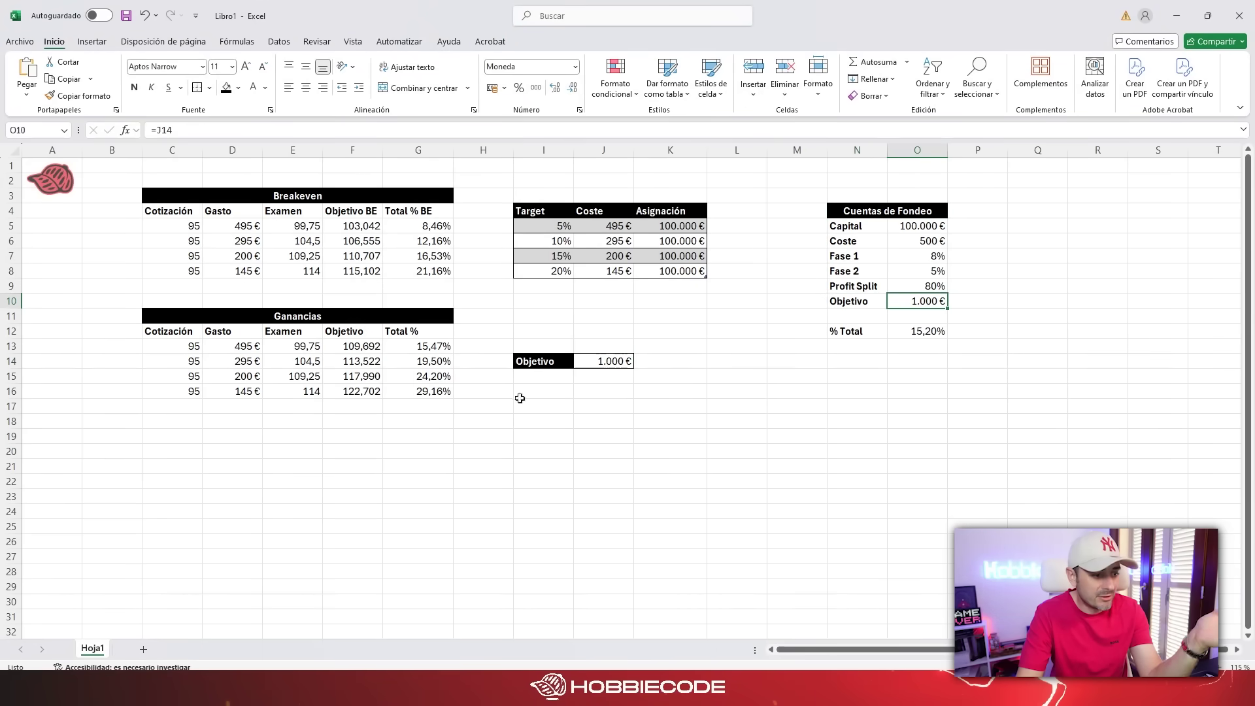
left_click(603, 376)
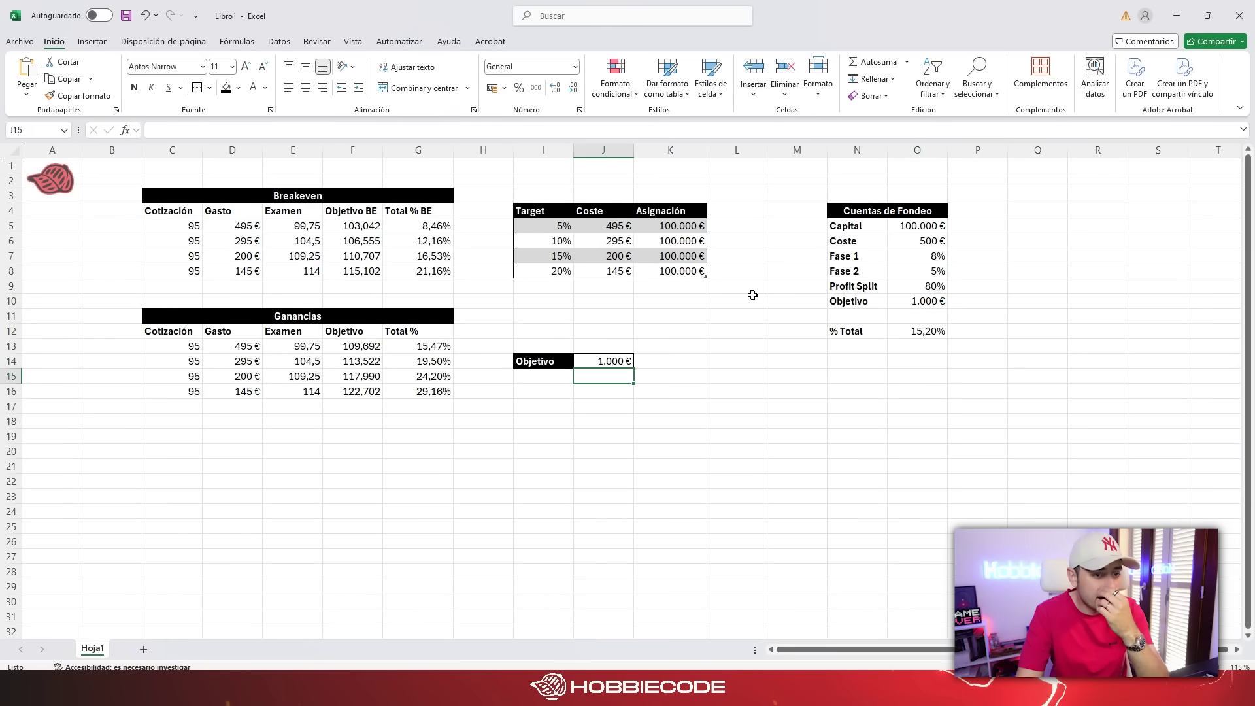
Review the Capital, Coste, Fase 1, Fase 2 and Profit Split entries of the Cuentas de Fondeo table
left_click_drag(875, 229, 896, 226)
left_click(930, 228)
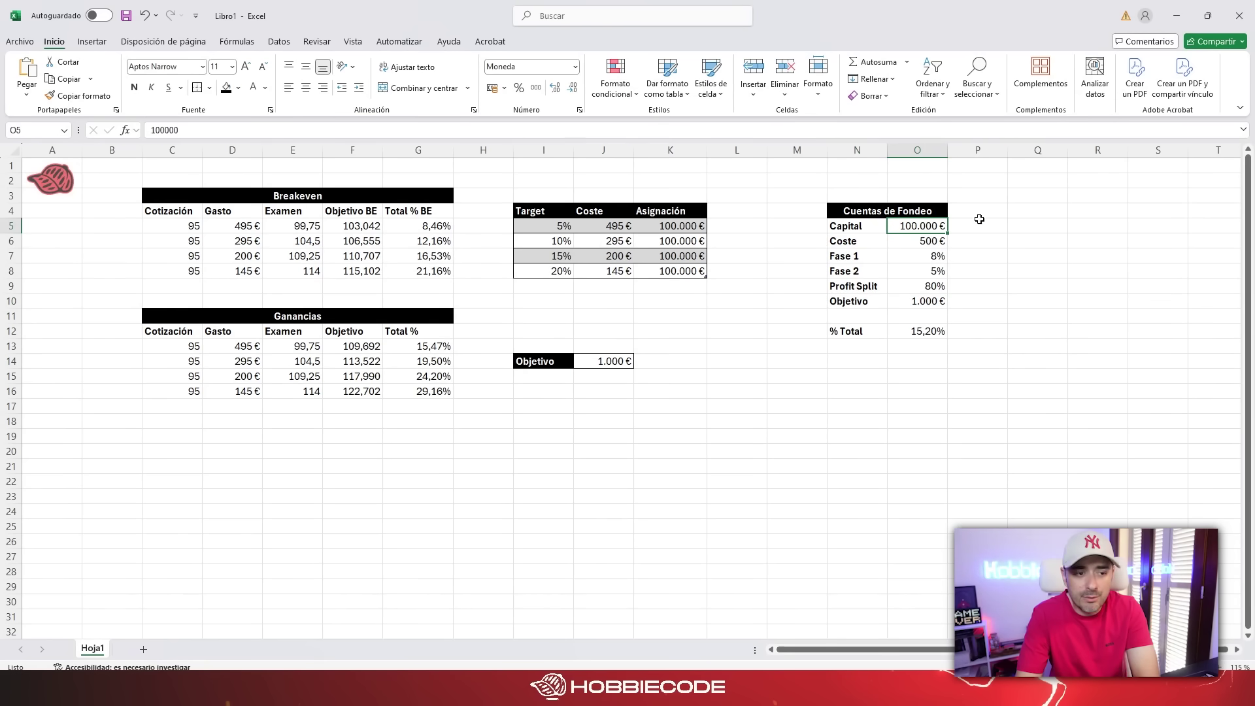
left_click_drag(853, 241, 928, 244)
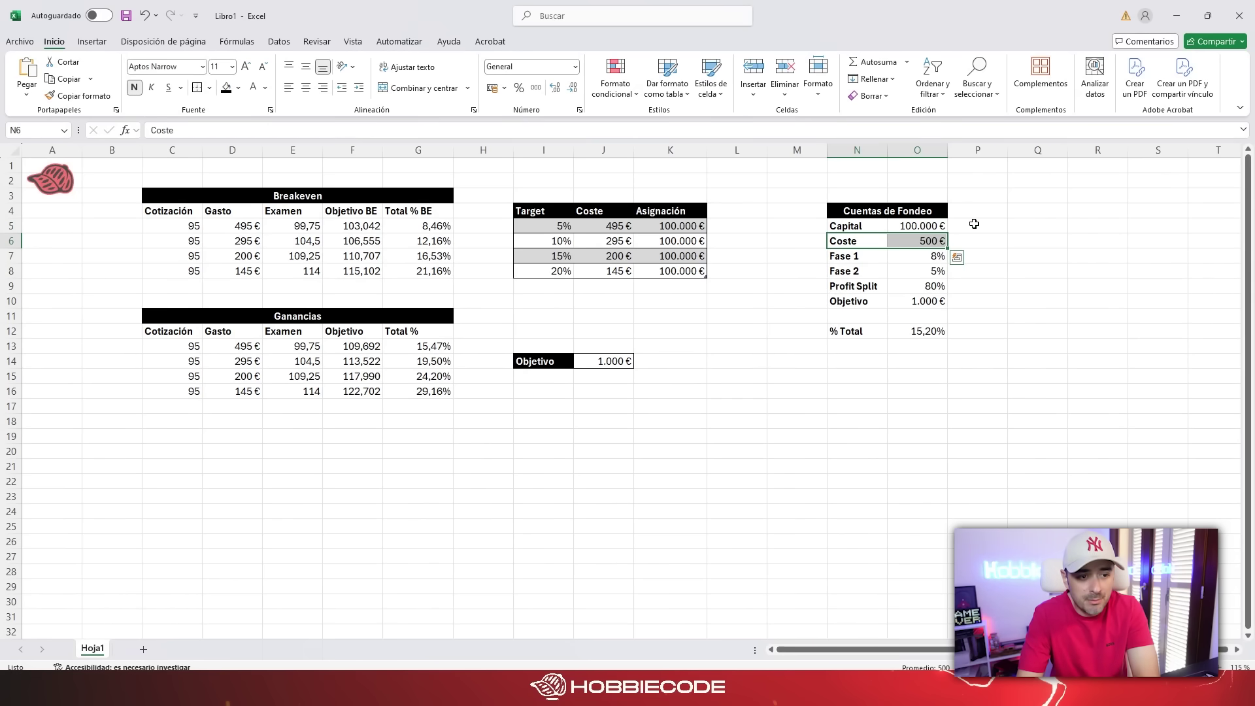
left_click(879, 257)
left_click(914, 256)
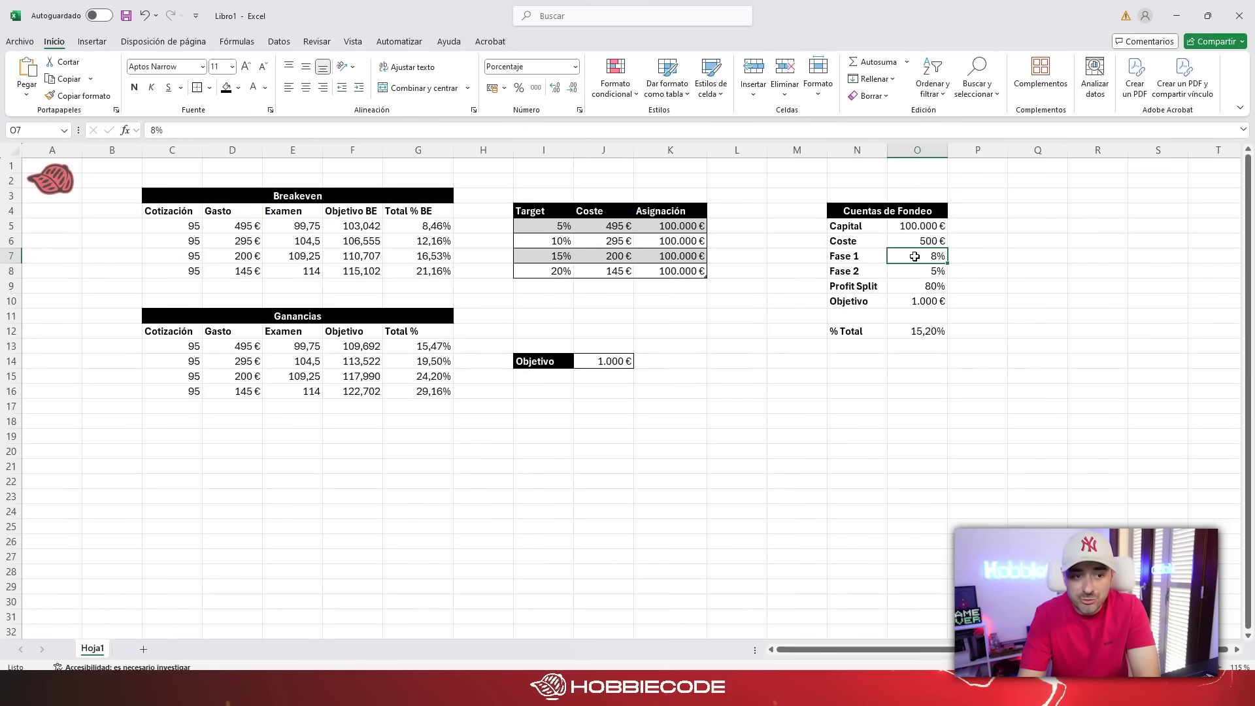
left_click(857, 271)
left_click(922, 272)
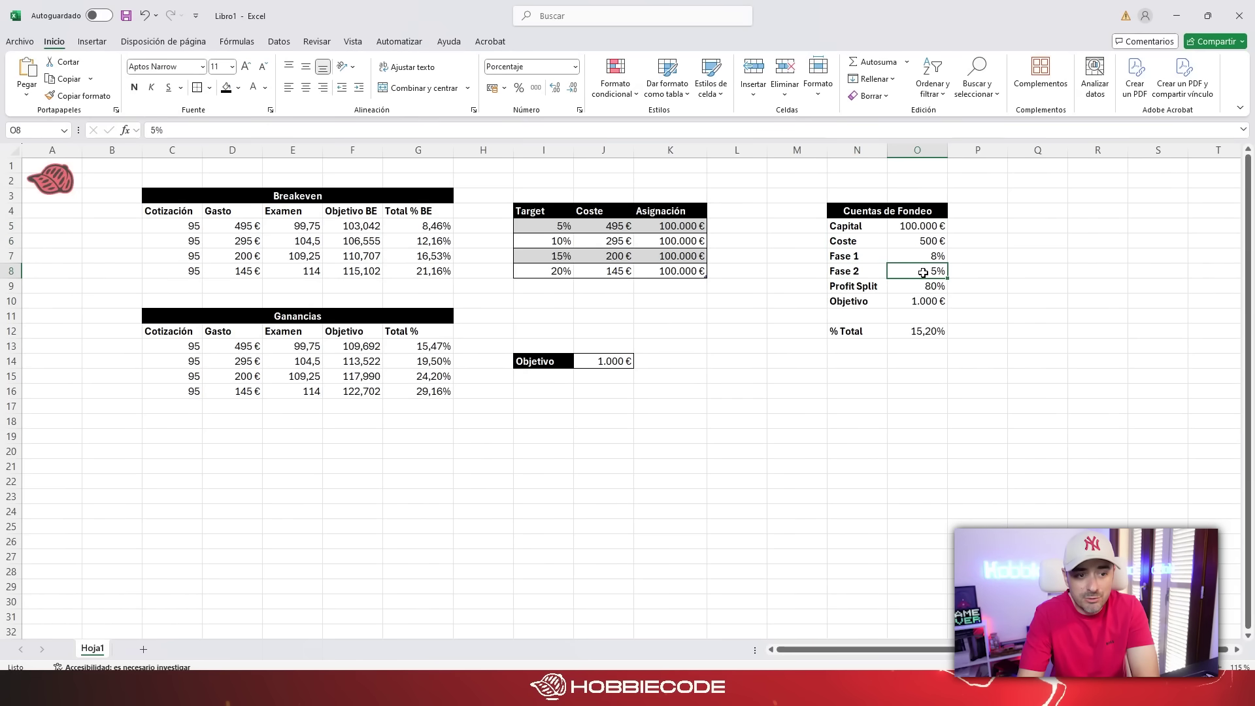
left_click(853, 288)
left_click(919, 287)
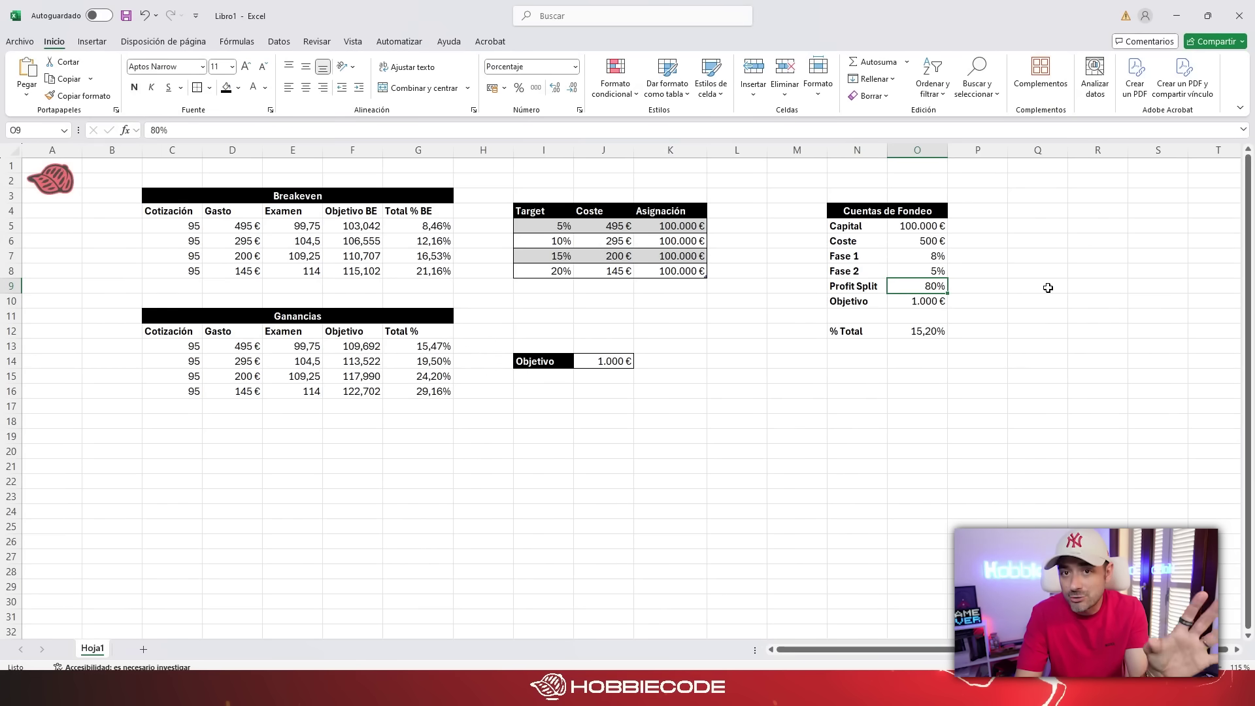
Check the Cuentas de Fondeo Objetivo against its source cell, along with the Coste and % Total entries
left_click(868, 301)
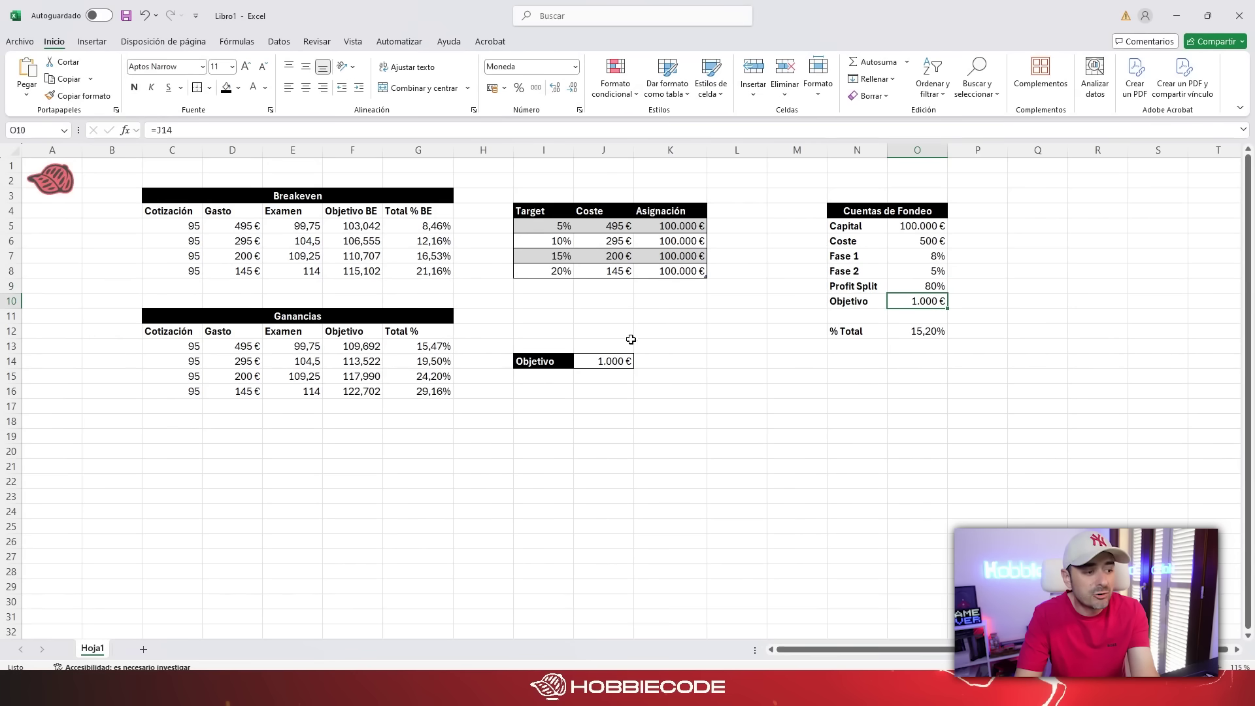
left_click(611, 361)
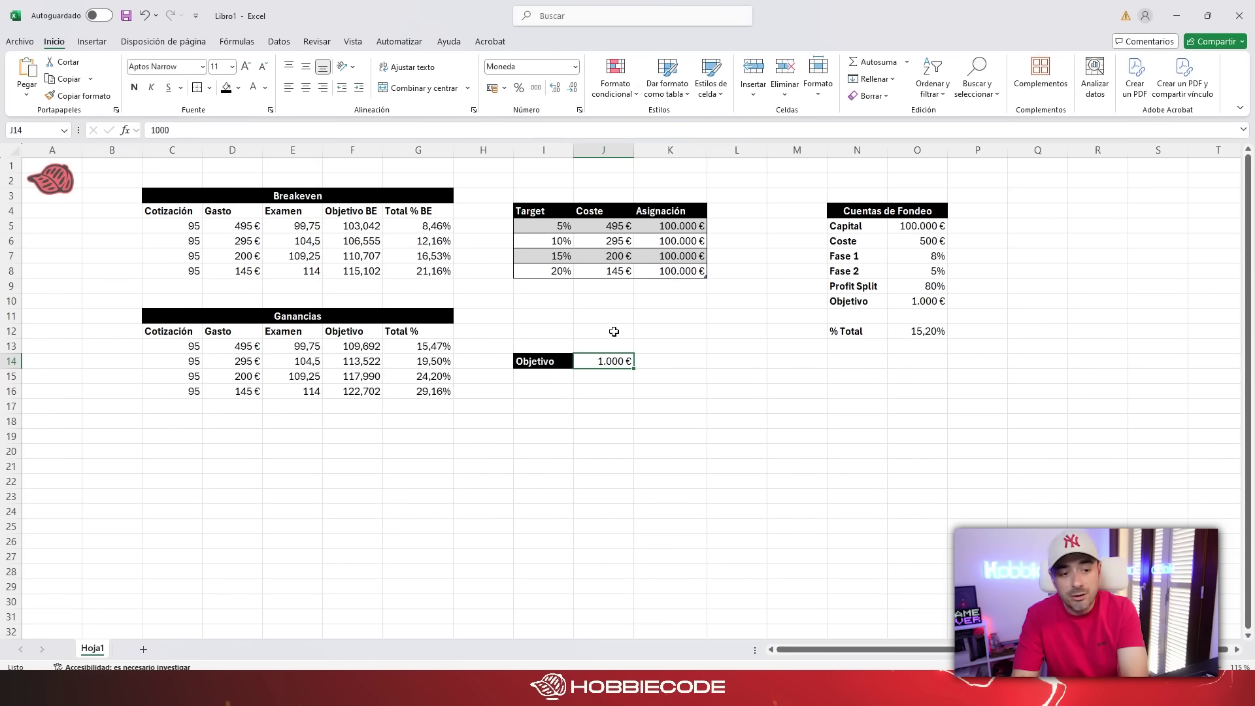
left_click(941, 243)
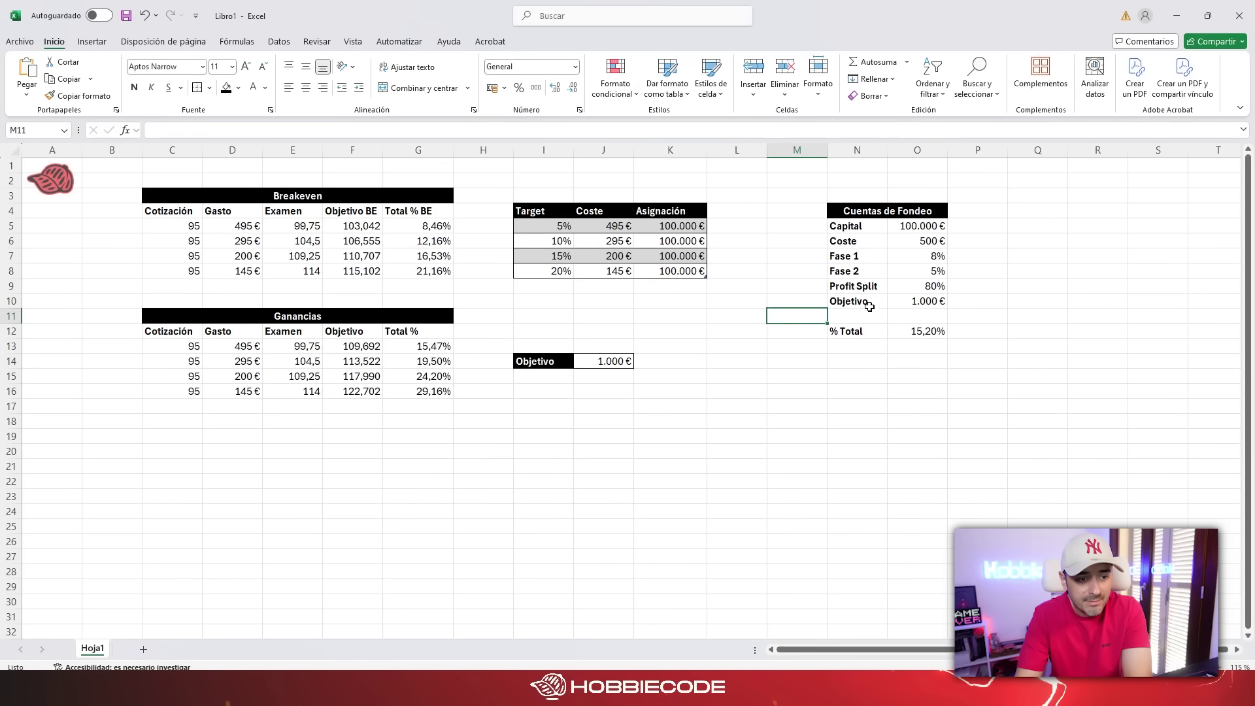
left_click(839, 330)
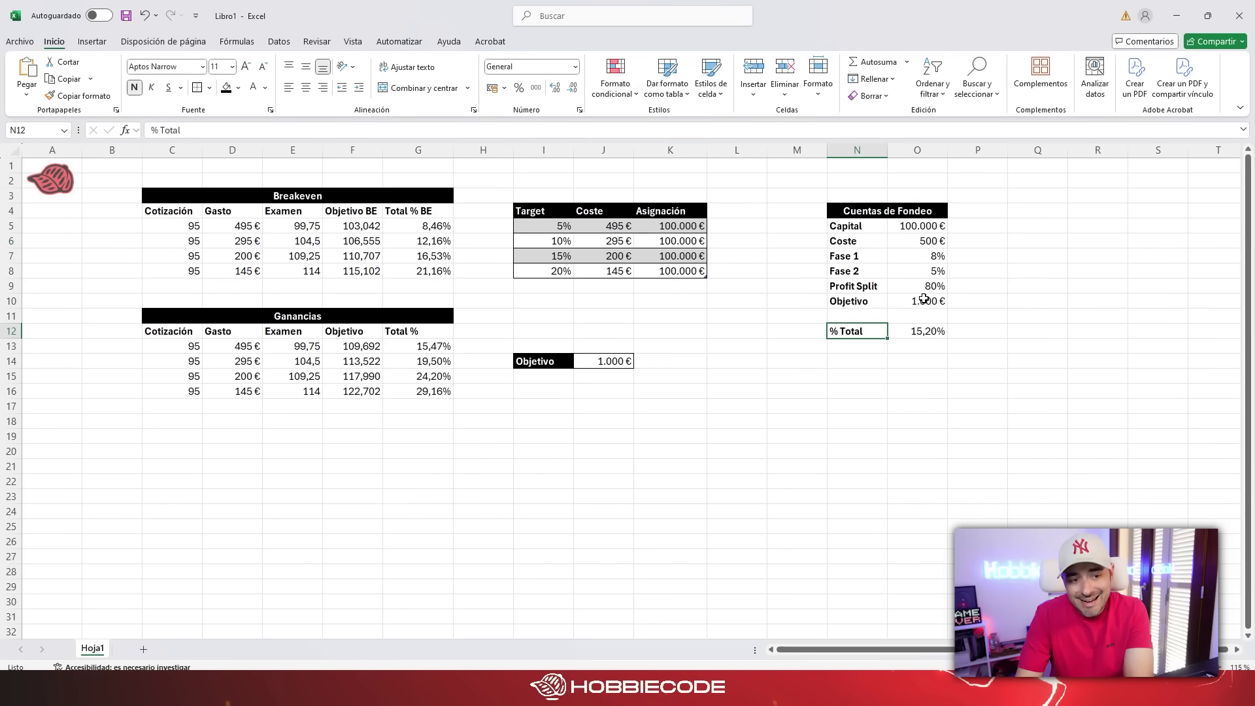
Trace the Cuentas de Fondeo % Total through Capital, the two phases, Objetivo, Coste and Profit Split, and inspect its formula
left_click(929, 224)
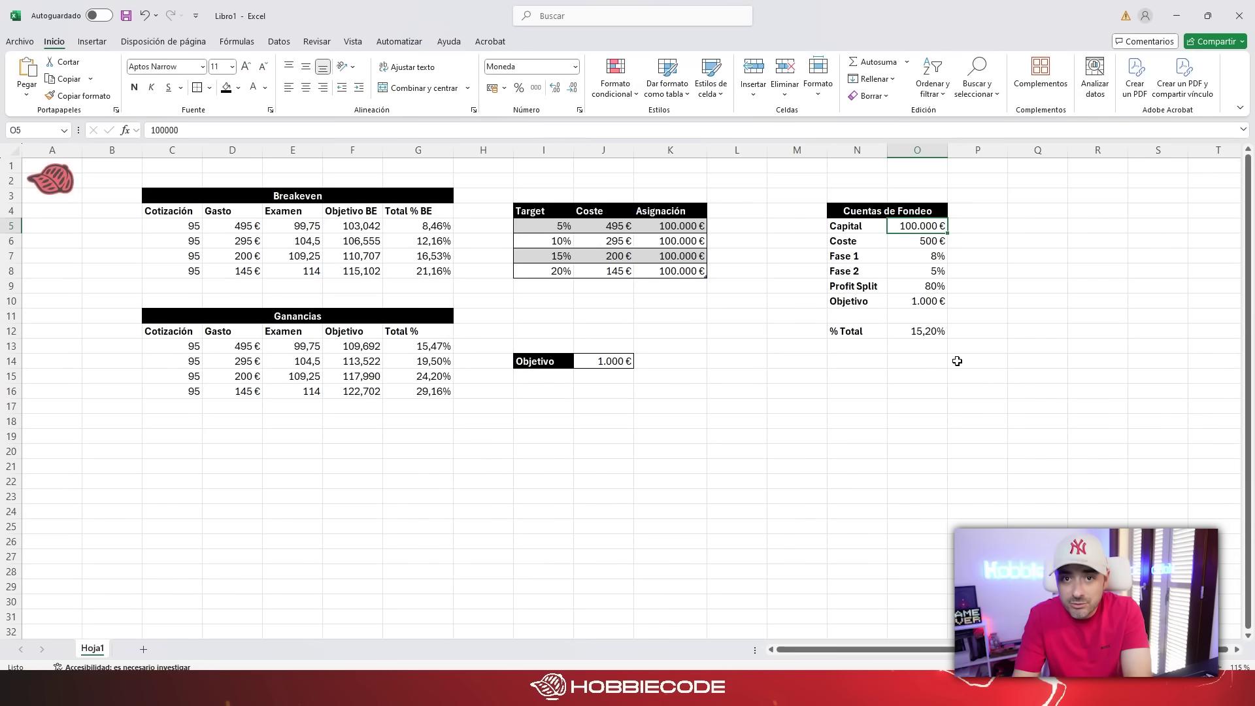
left_click(936, 256)
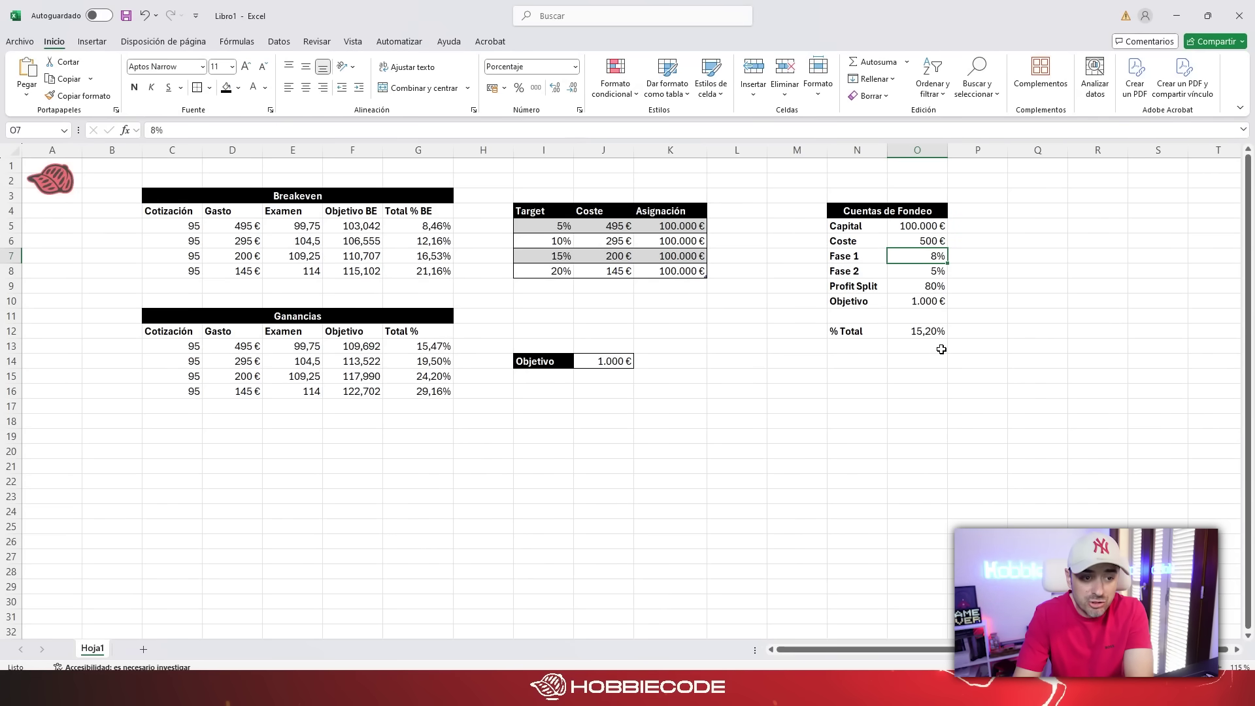
left_click(916, 270)
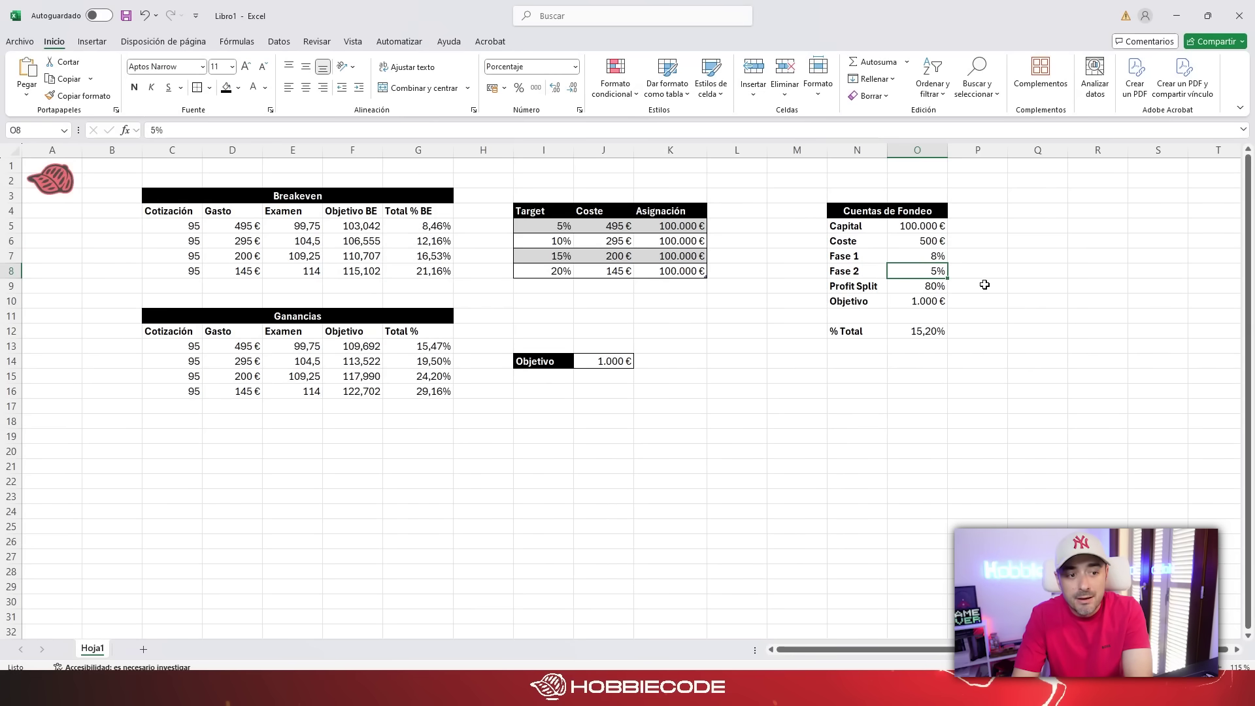
left_click(912, 301)
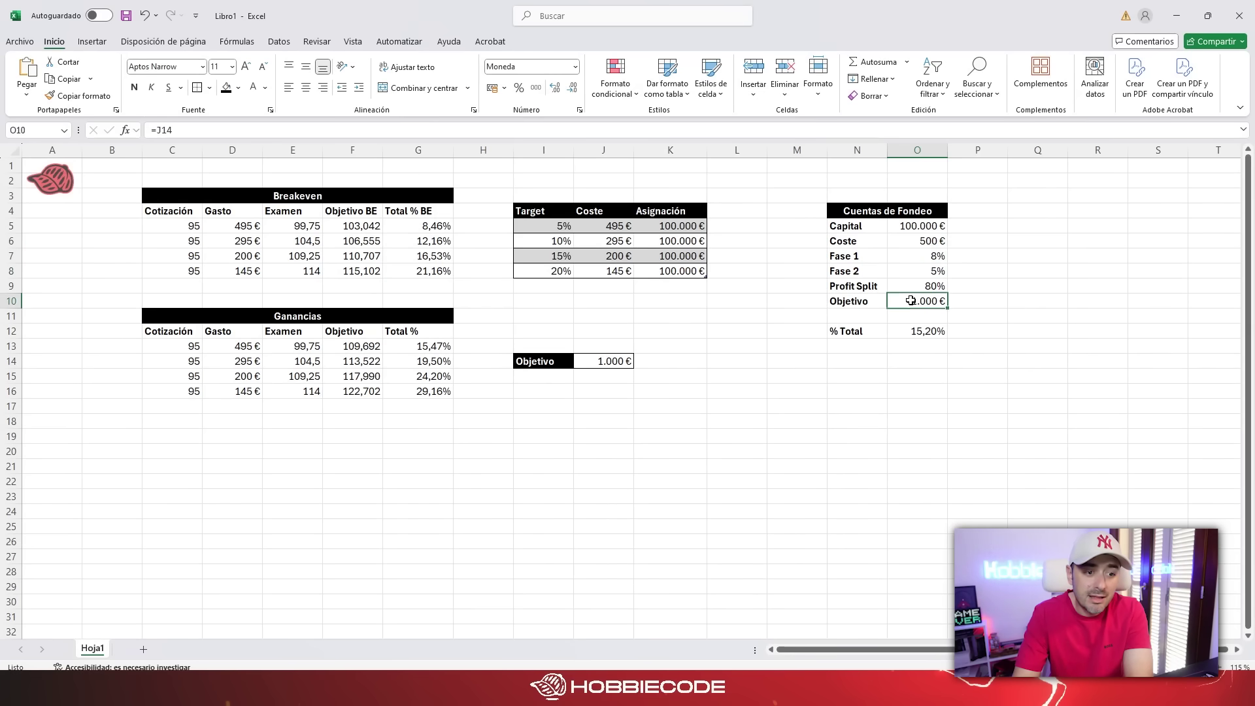
left_click(924, 238)
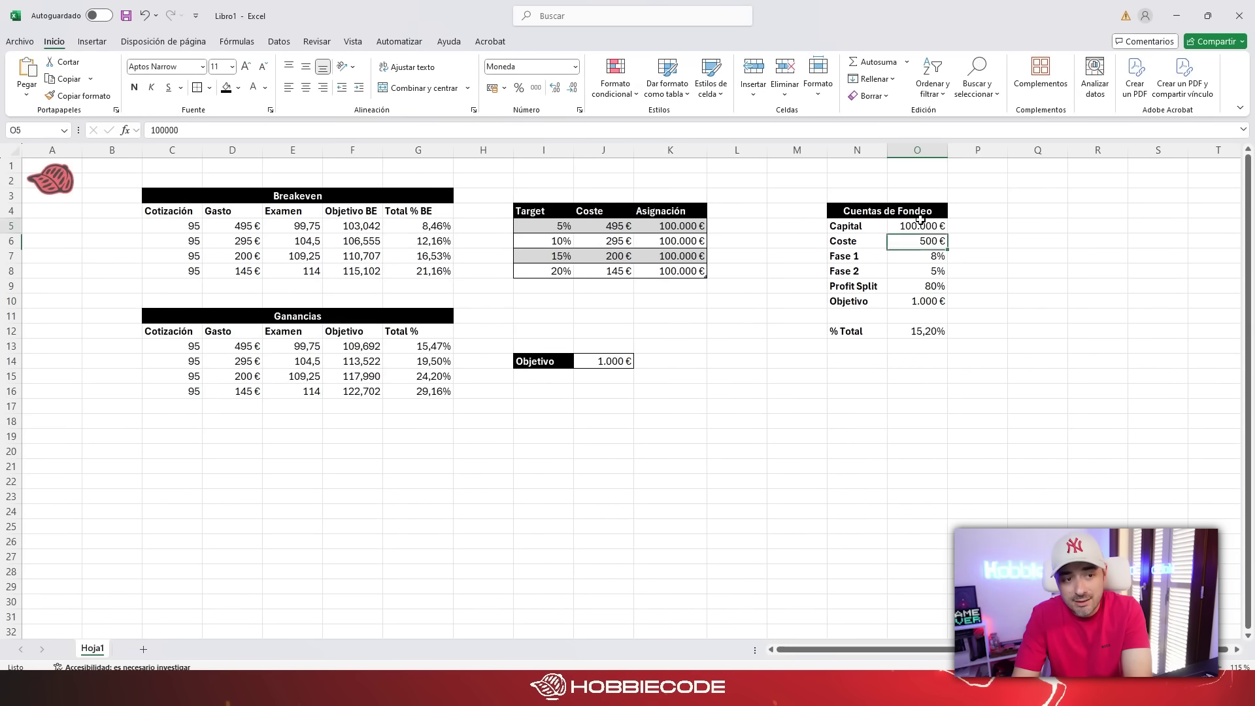
left_click(915, 222)
left_click(930, 302)
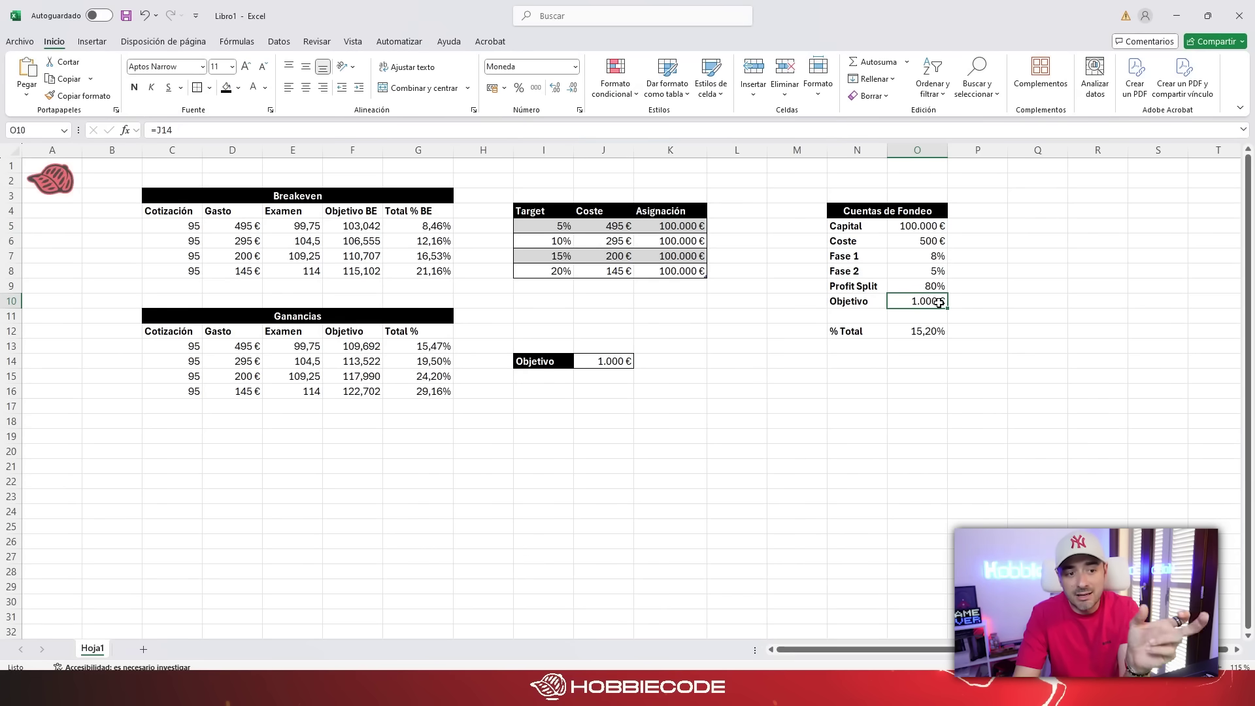
left_click(943, 286)
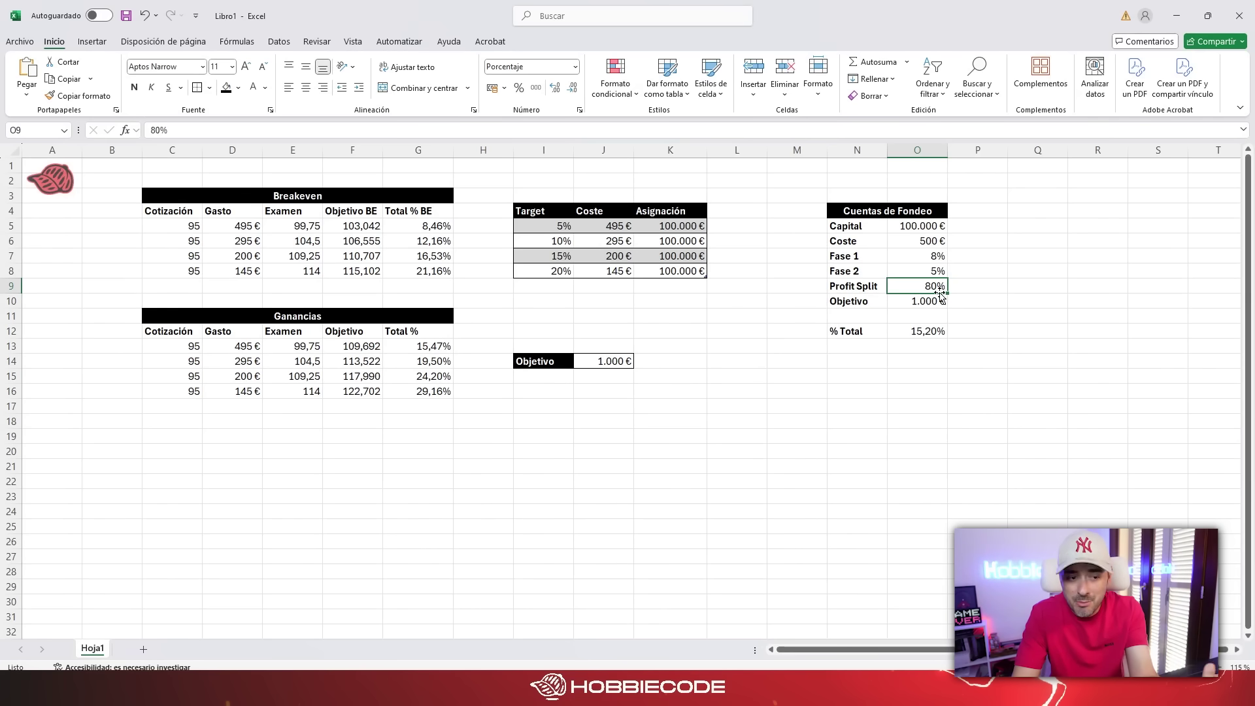
left_click(932, 330)
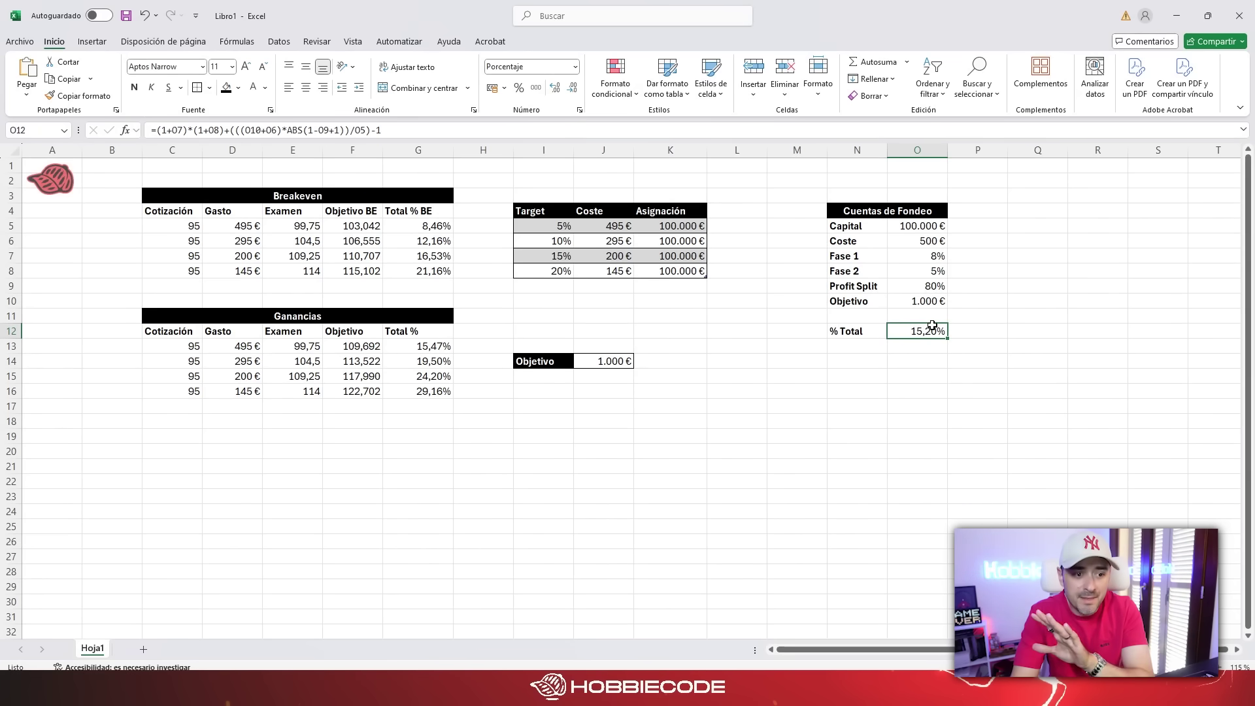
Compare the Cuentas de Fondeo % Total with the first Ganancias row and its Total %, checking the Objetivo amount behind both
left_click(911, 357)
left_click(910, 334)
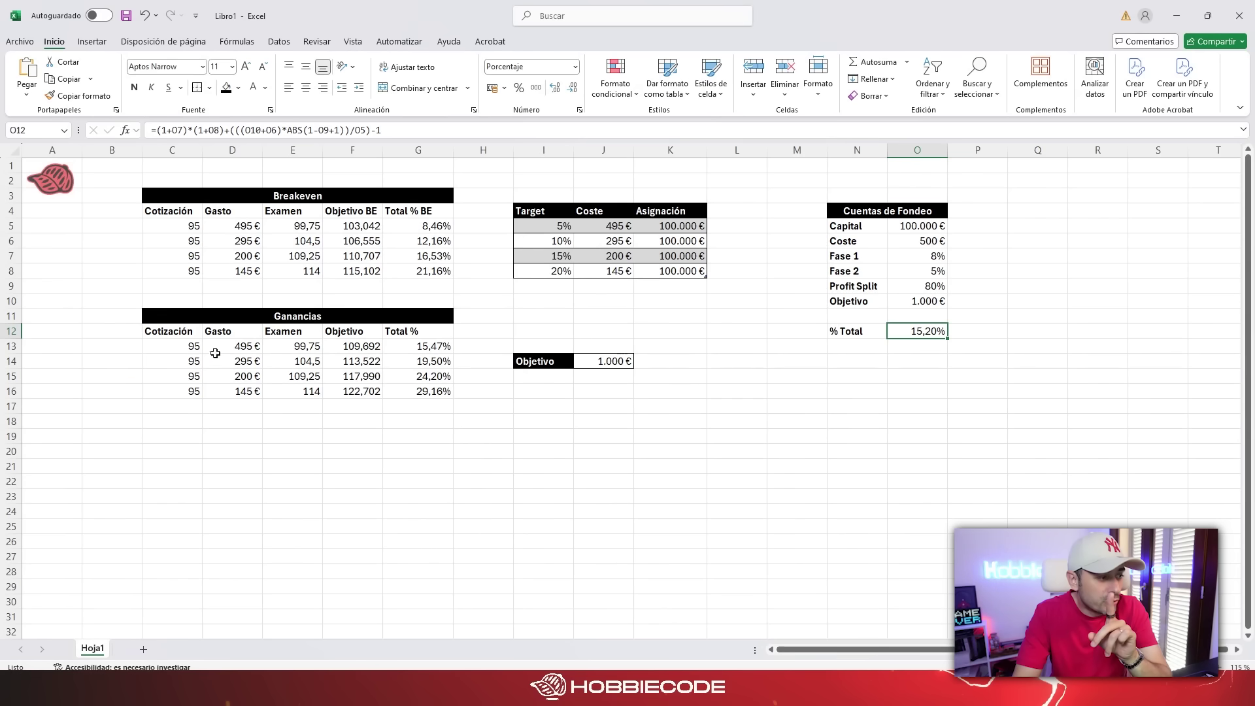
left_click_drag(180, 348, 422, 348)
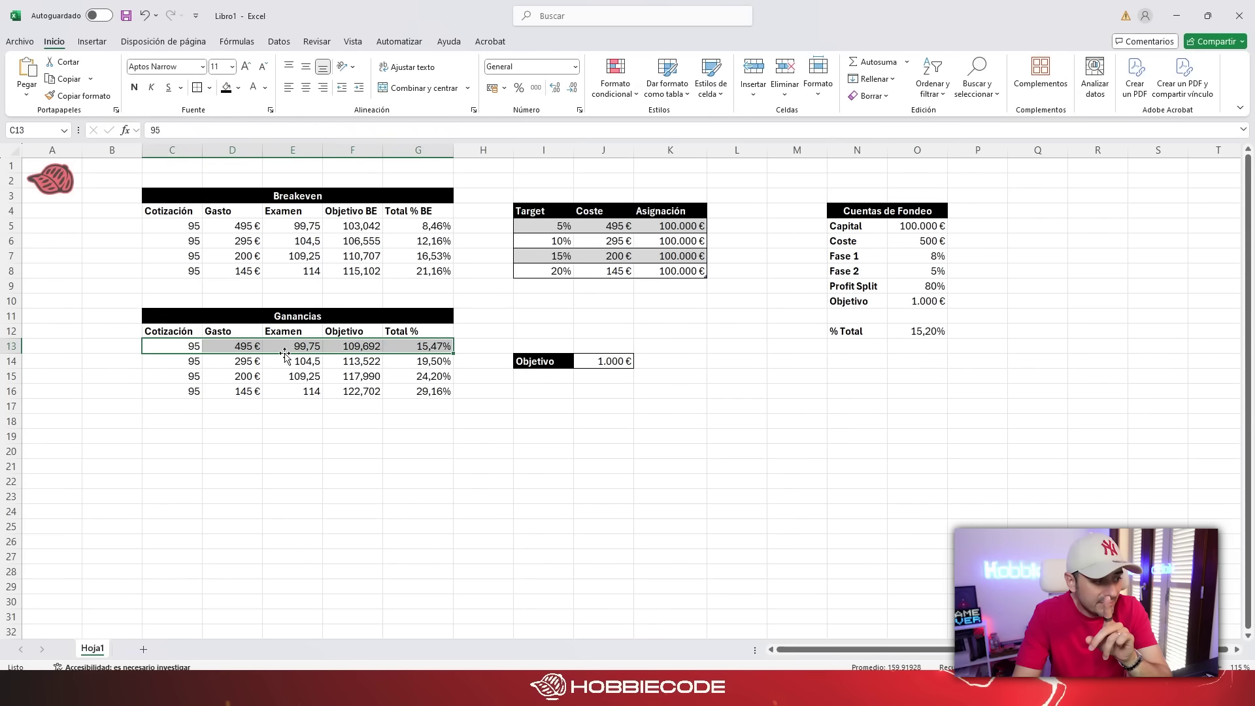
left_click(256, 347)
left_click(435, 346)
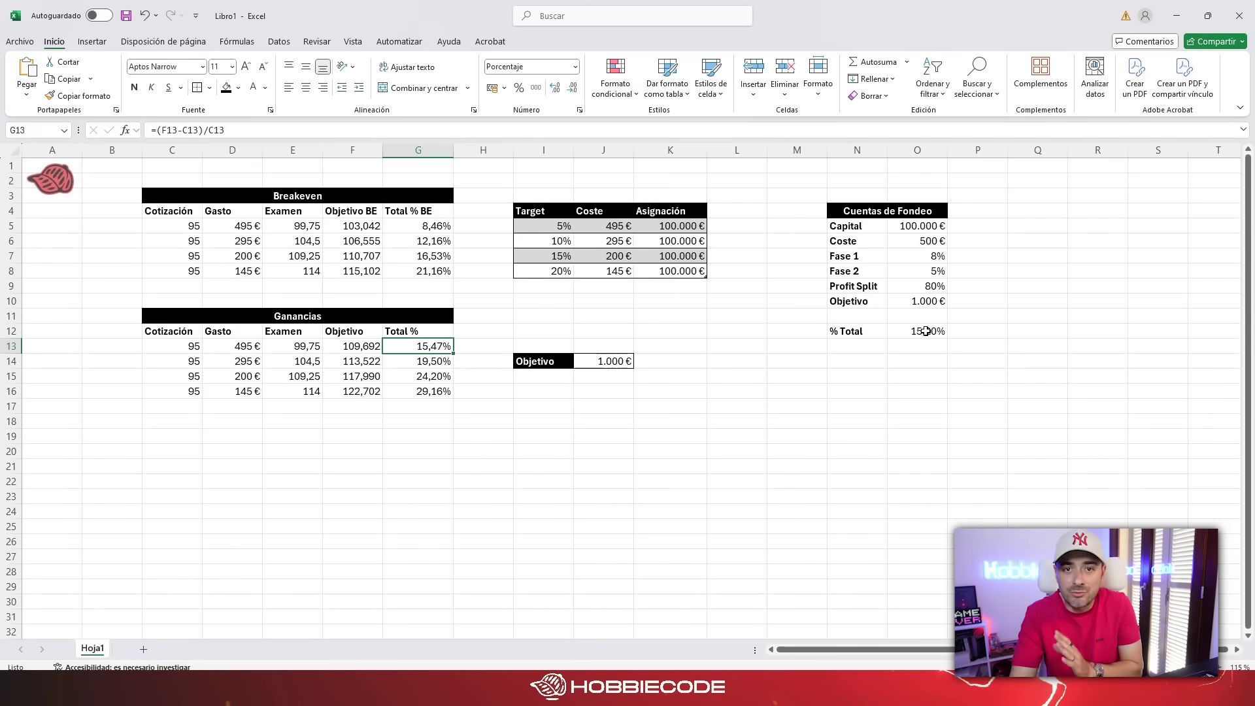
left_click(617, 364)
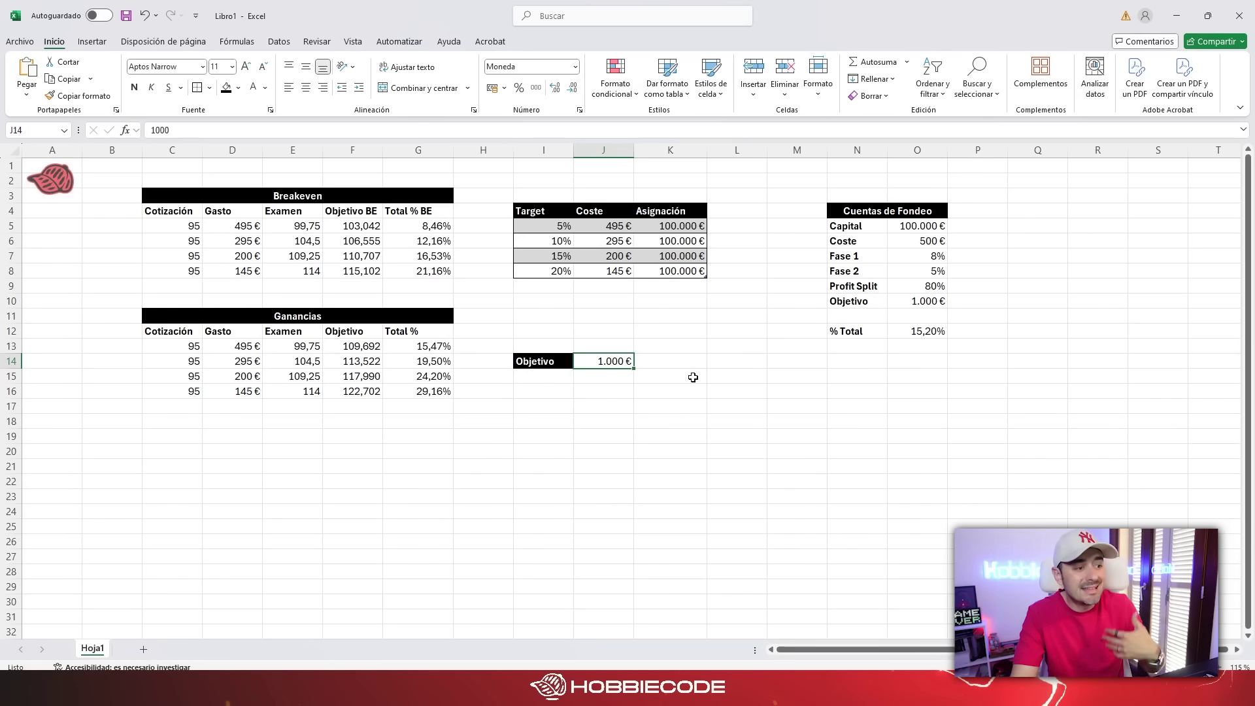
left_click(424, 342)
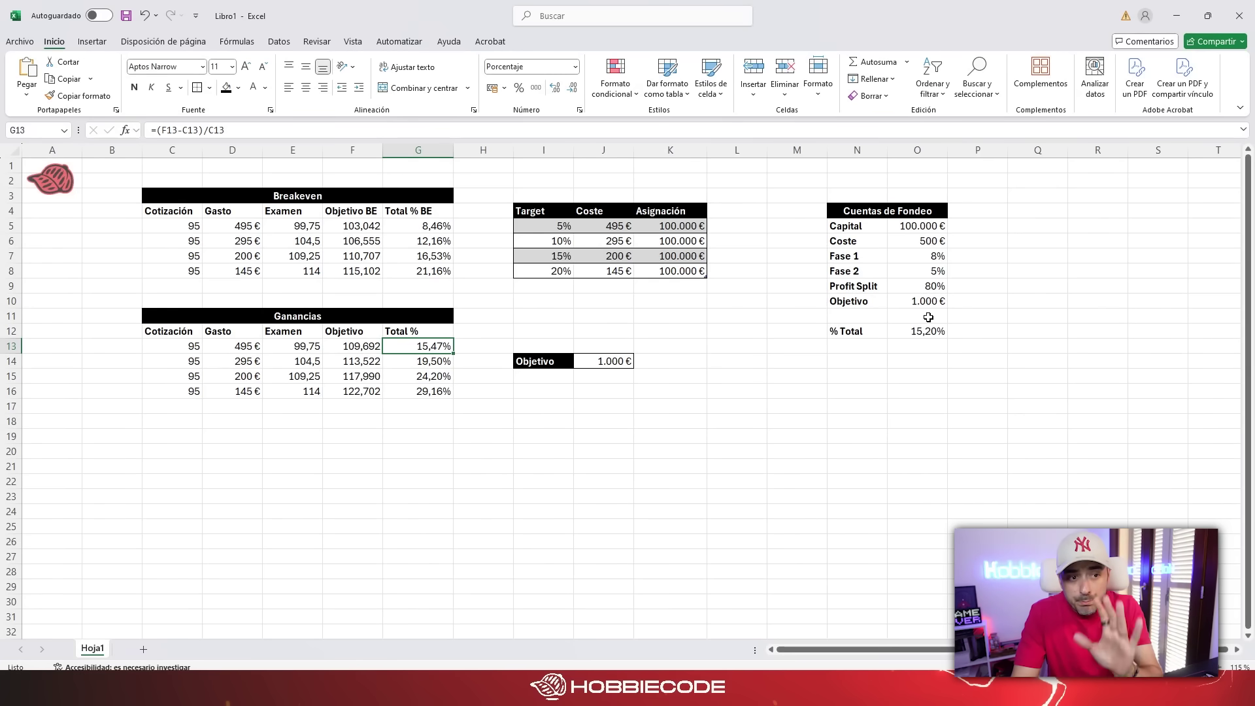
left_click(328, 416)
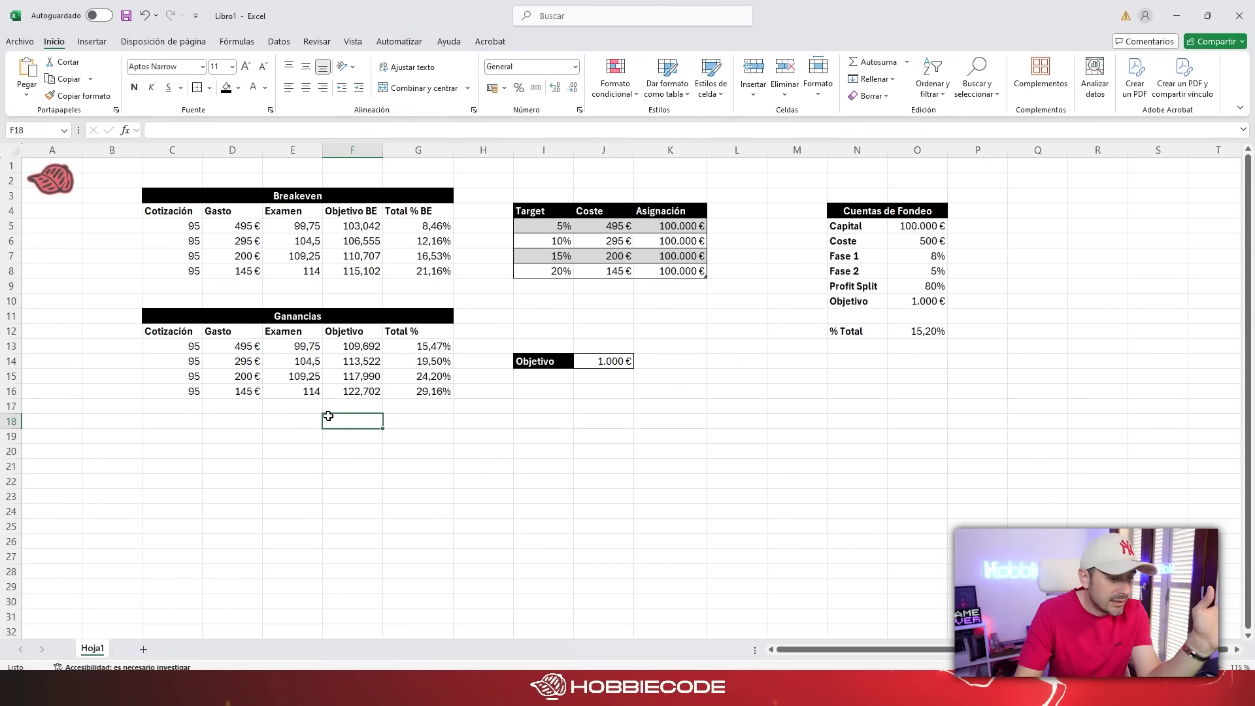
Set the Objetivo amount to 5000 and compare the Cuentas de Fondeo % Total with the first Ganancias row's Total %
left_click(602, 368)
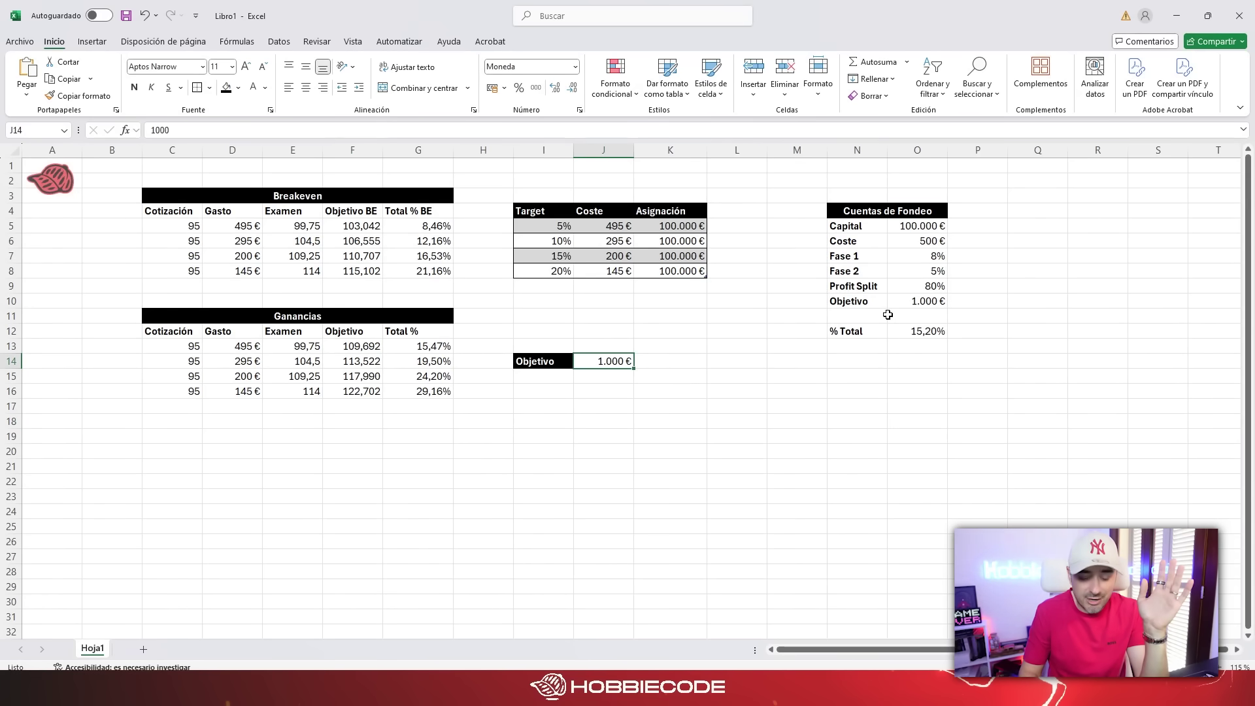
type("5000")
key("Return")
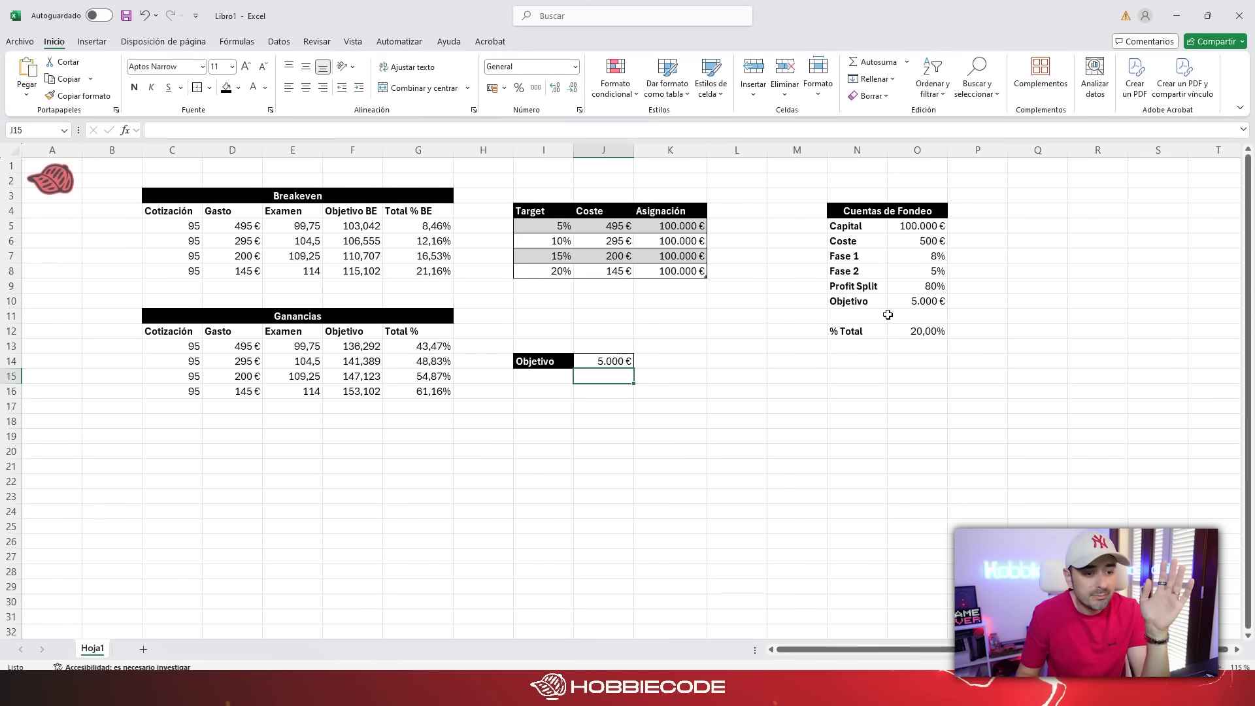
left_click(912, 331)
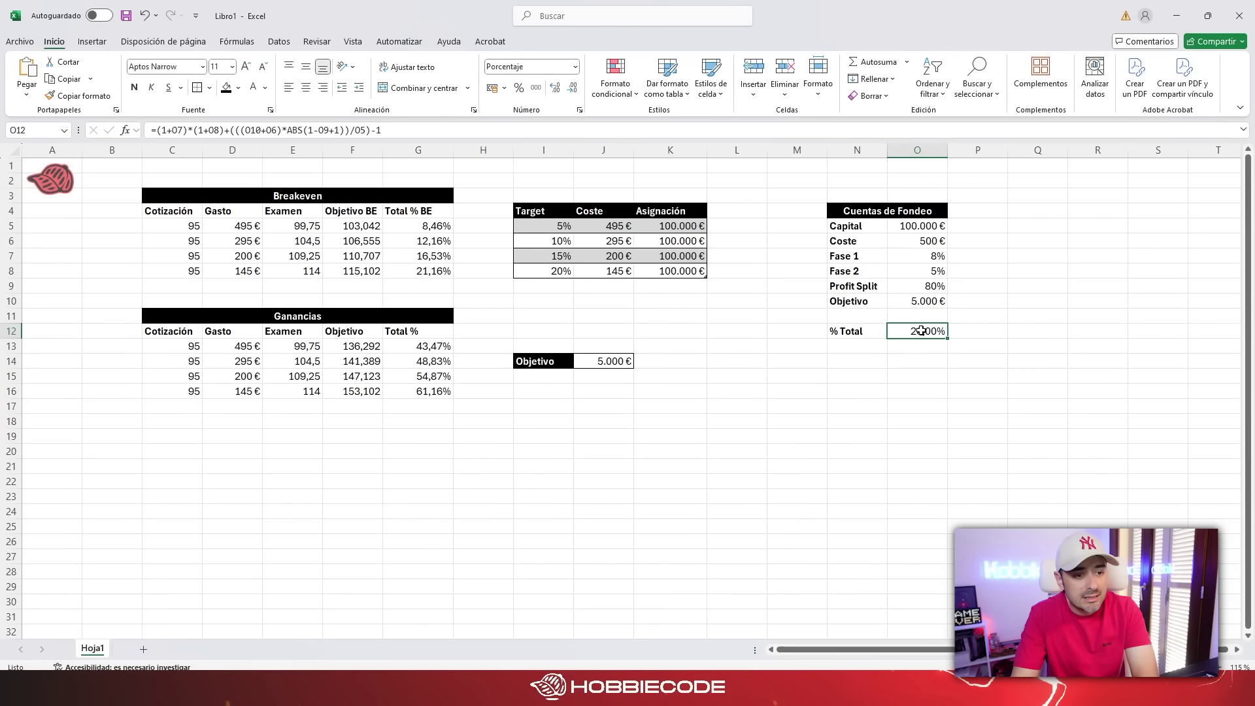
left_click_drag(187, 356, 418, 348)
left_click(418, 348)
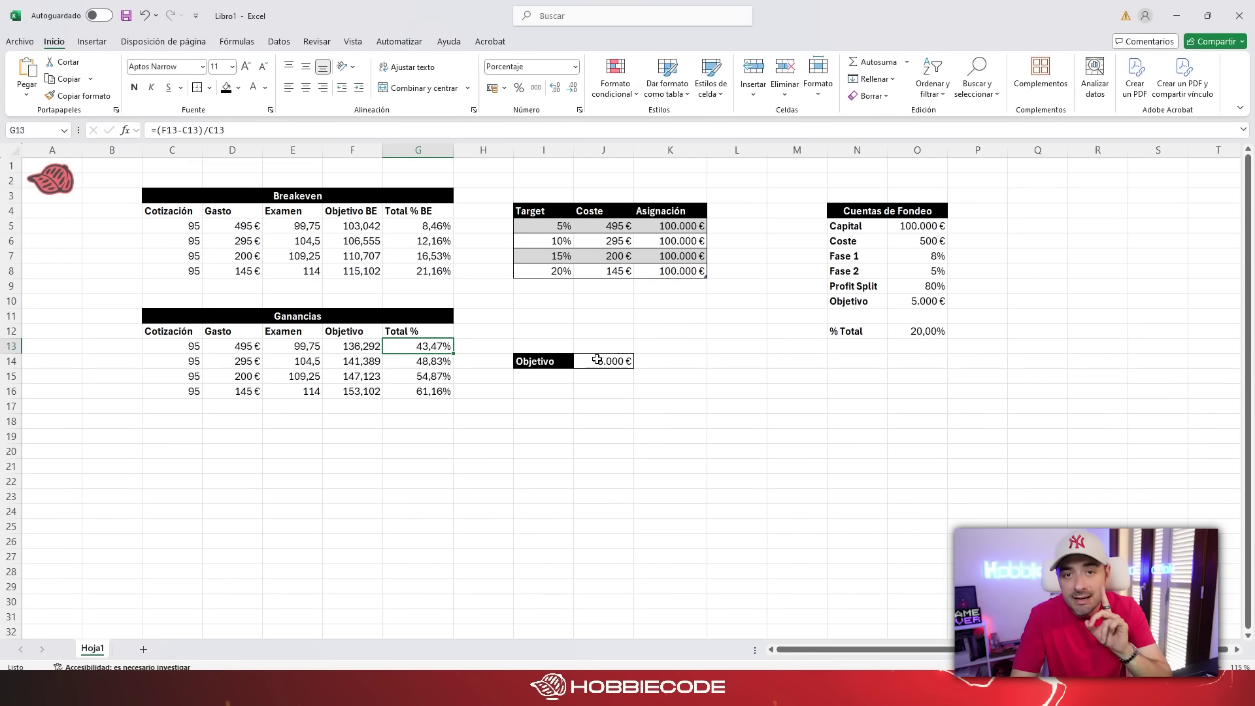
Set the Objetivo amount to 500 and check the Total % of the first Ganancias row
left_click(618, 364)
type("500")
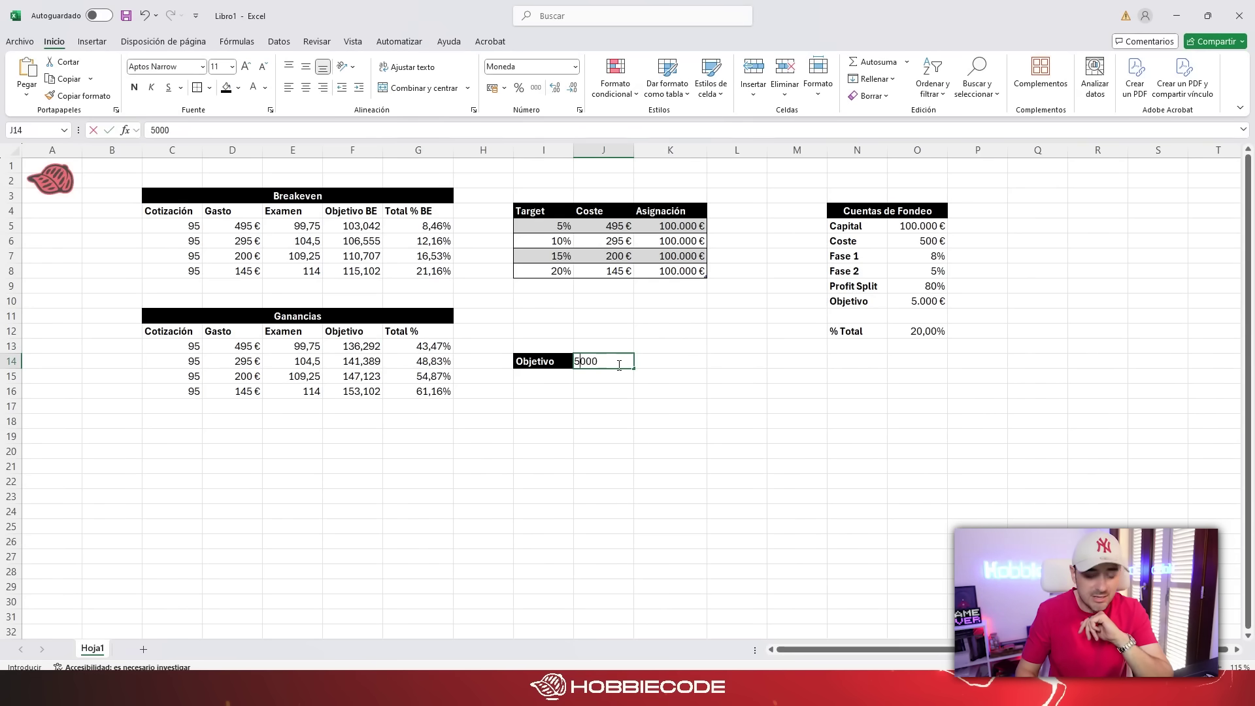
key("Return")
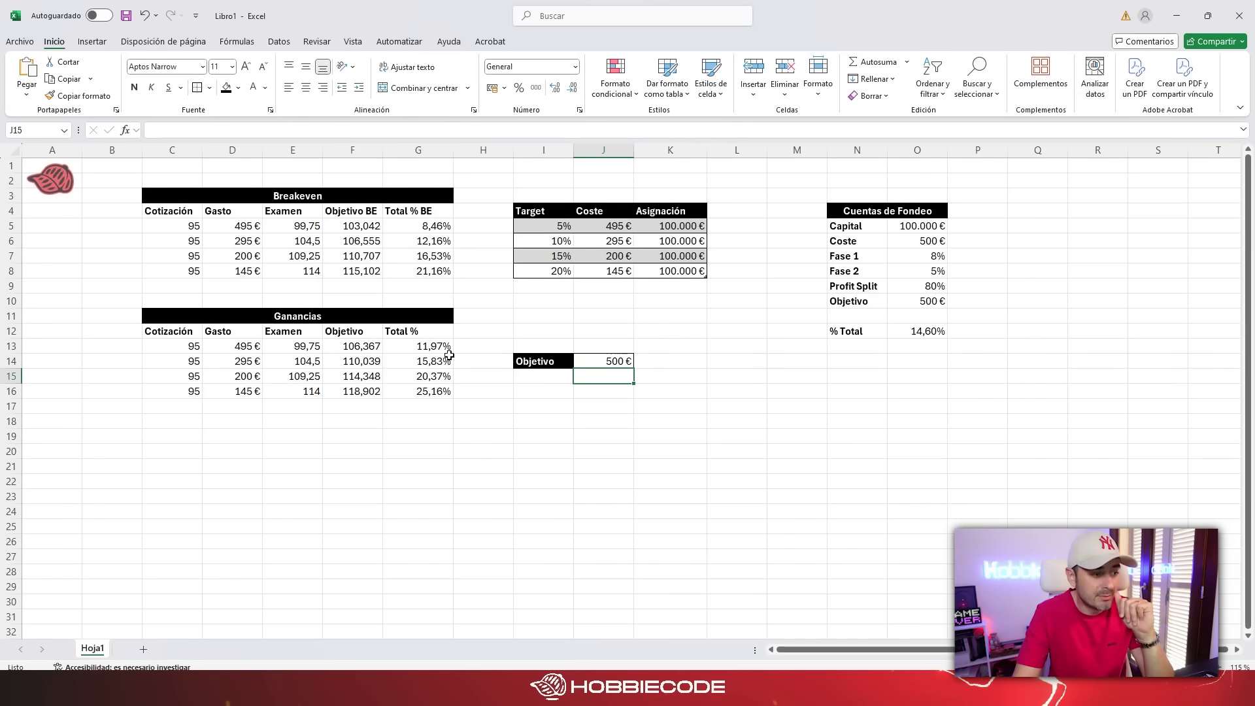
left_click(593, 364)
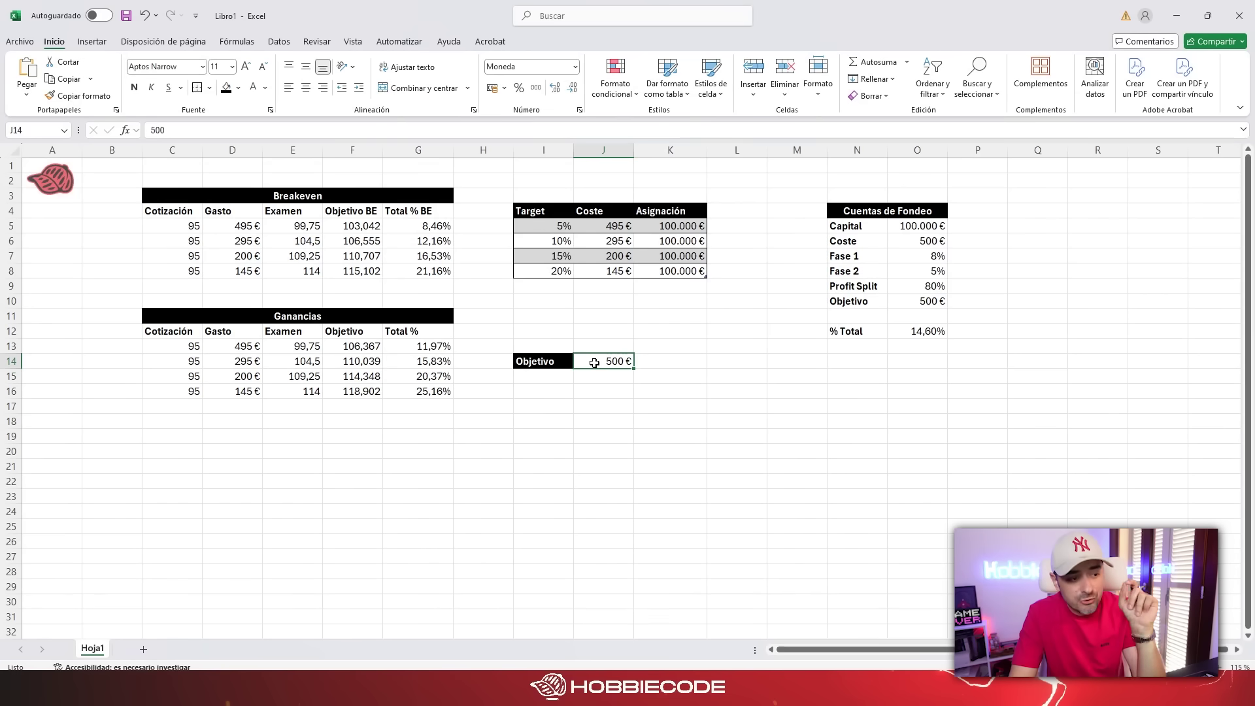
left_click(572, 392)
left_click(444, 347)
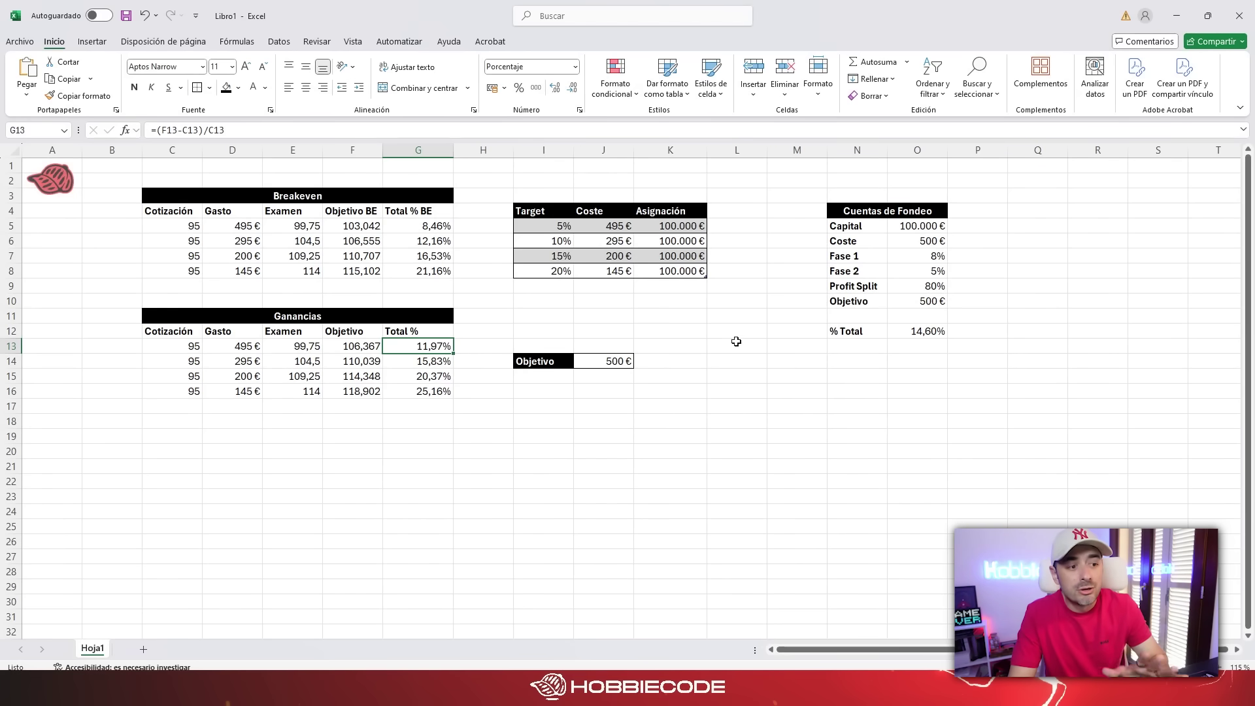
Set the Objetivo amount to 10000 and compare the first Ganancias row's Total % with the Cuentas de Fondeo % Total
left_click(583, 365)
type("10000")
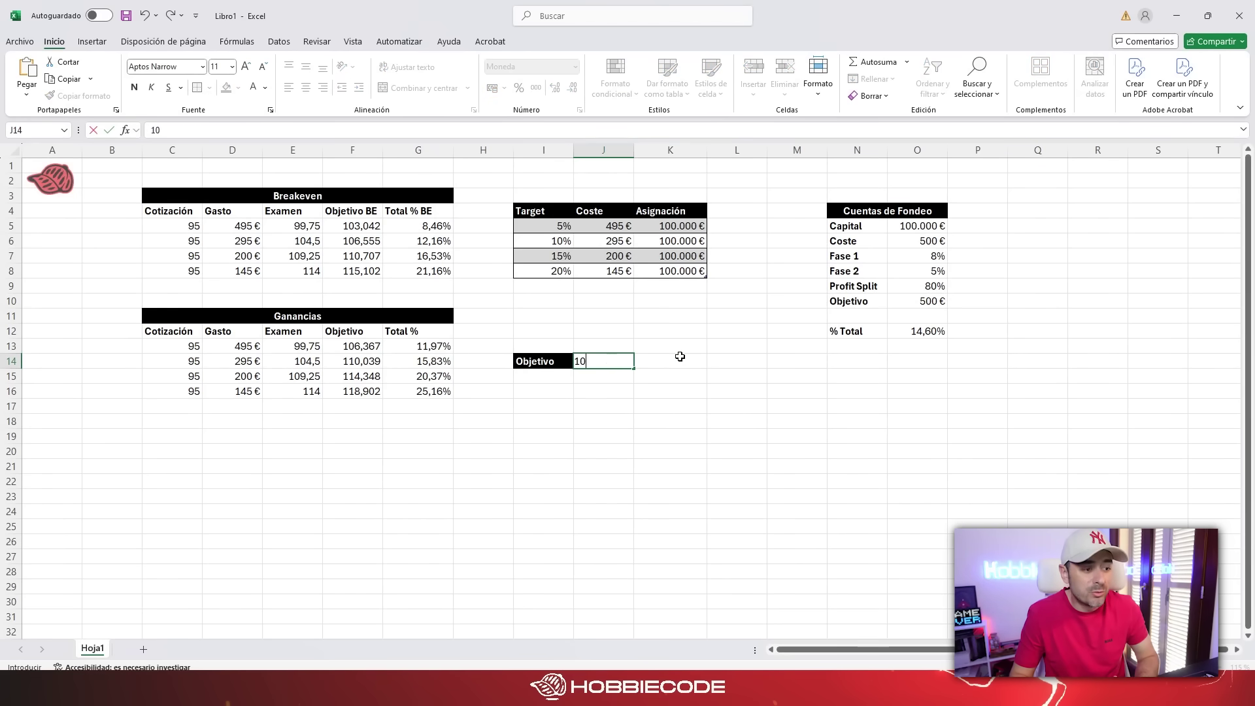
key("Return")
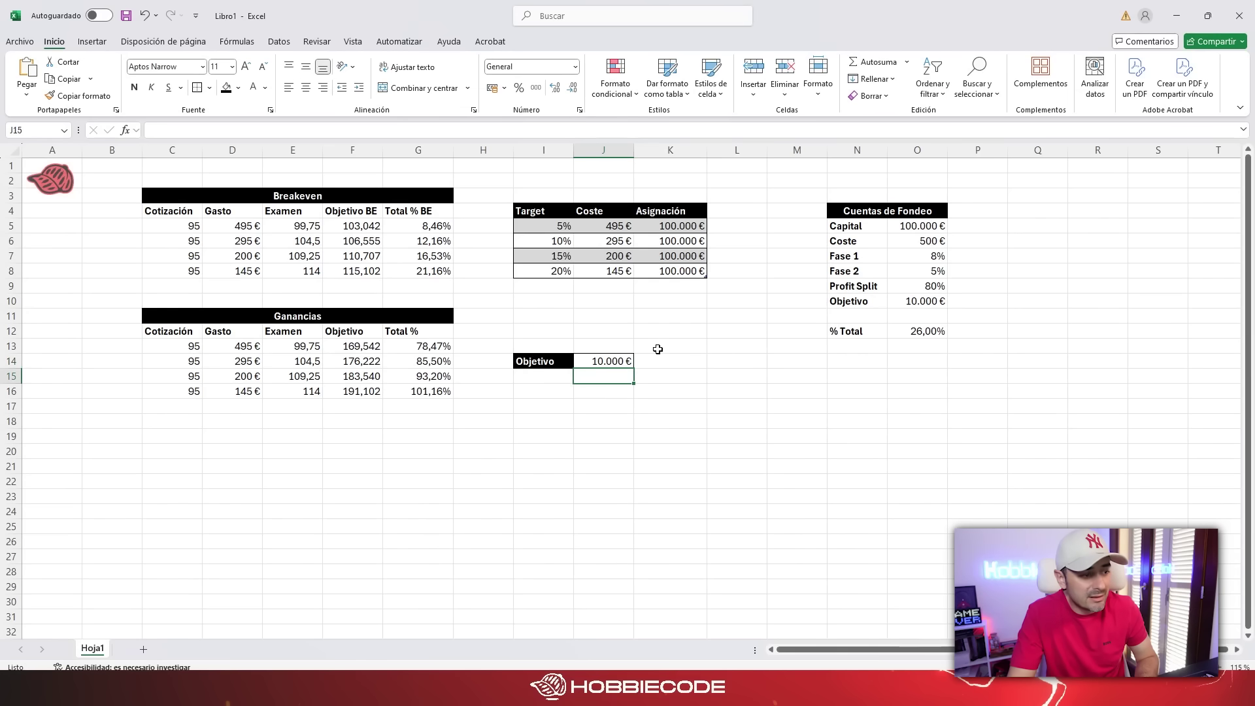
left_click(439, 347)
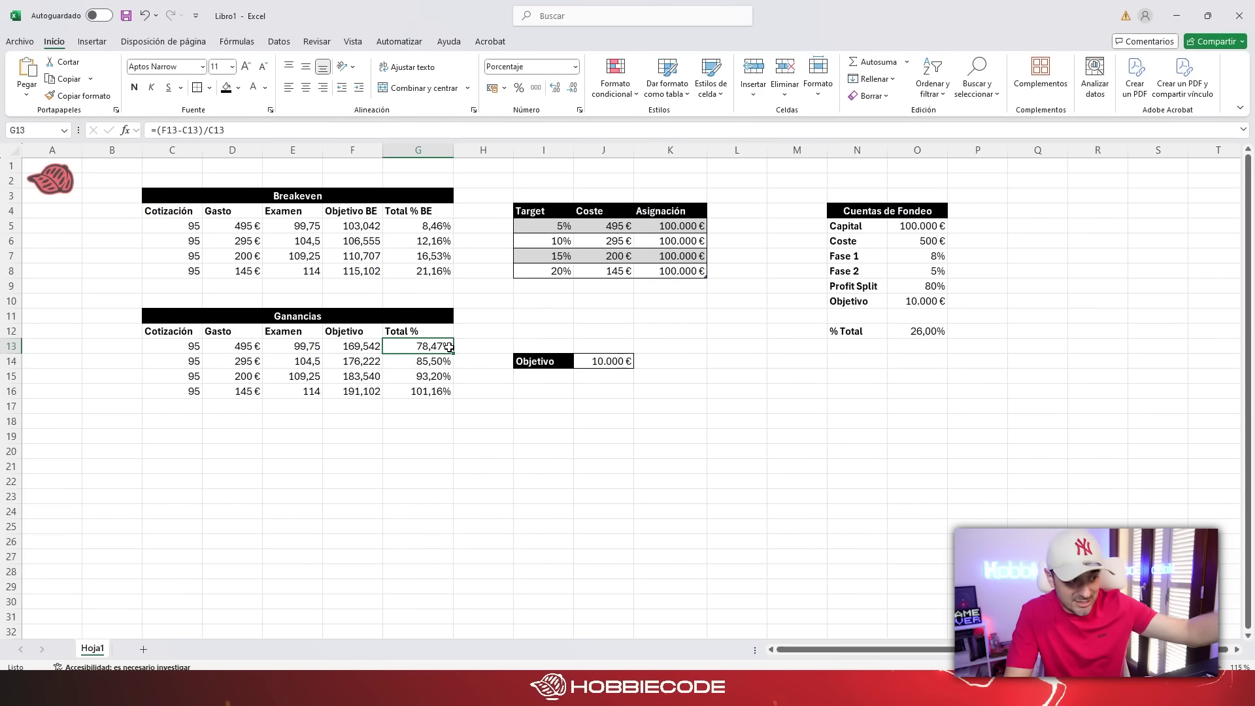
left_click(919, 328)
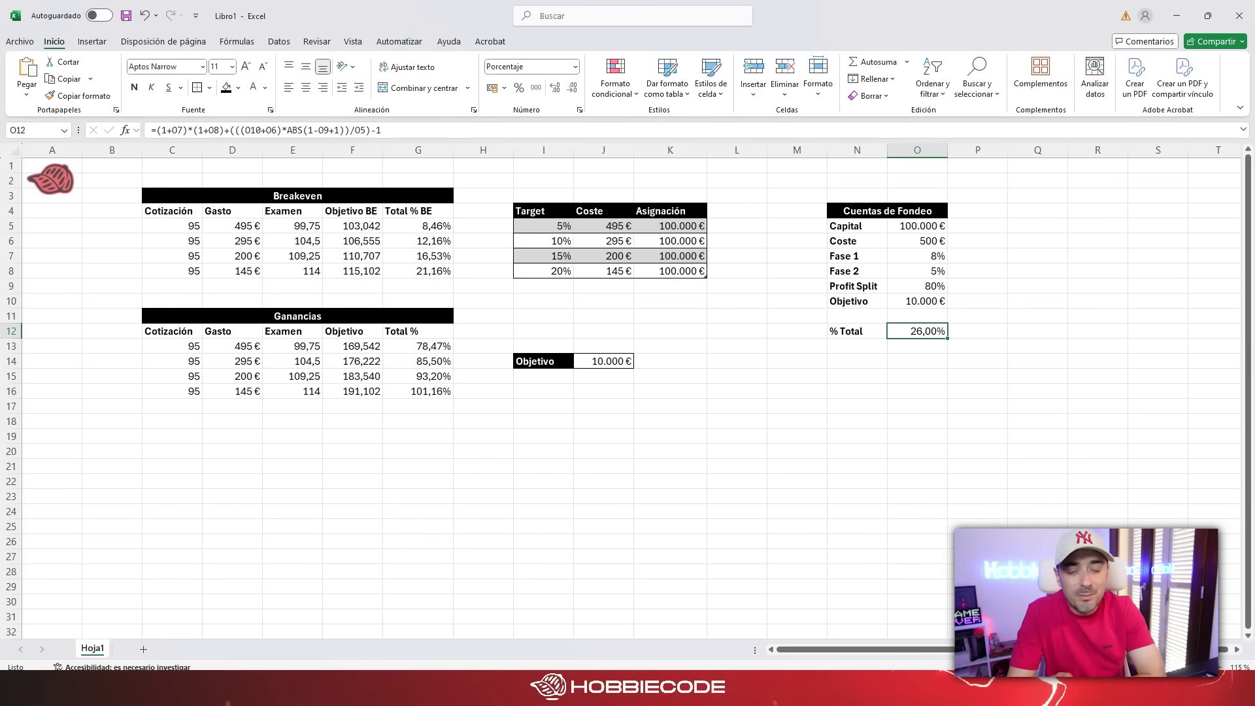